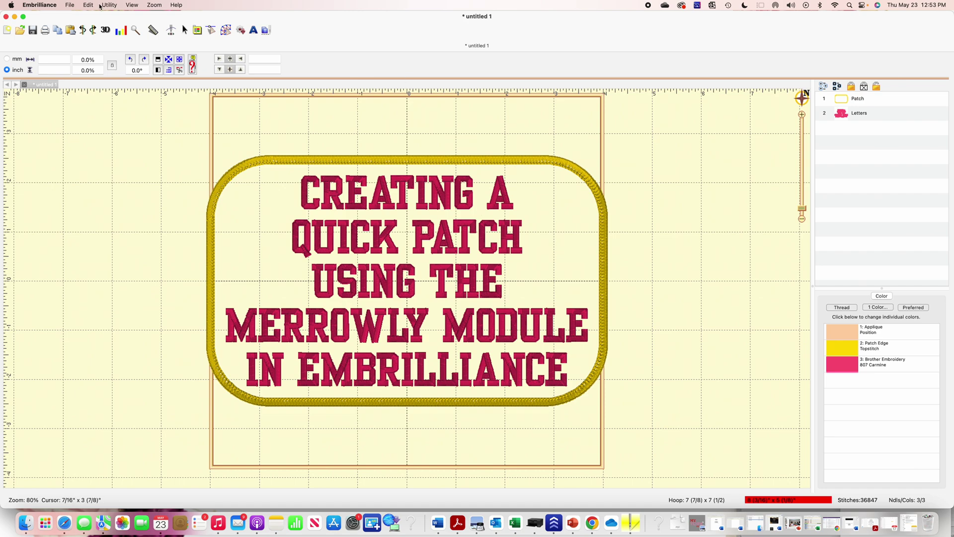
# Step: Delete the entire existing patch design, both the lettering and its border, from the hoop
pyautogui.click(109, 6)
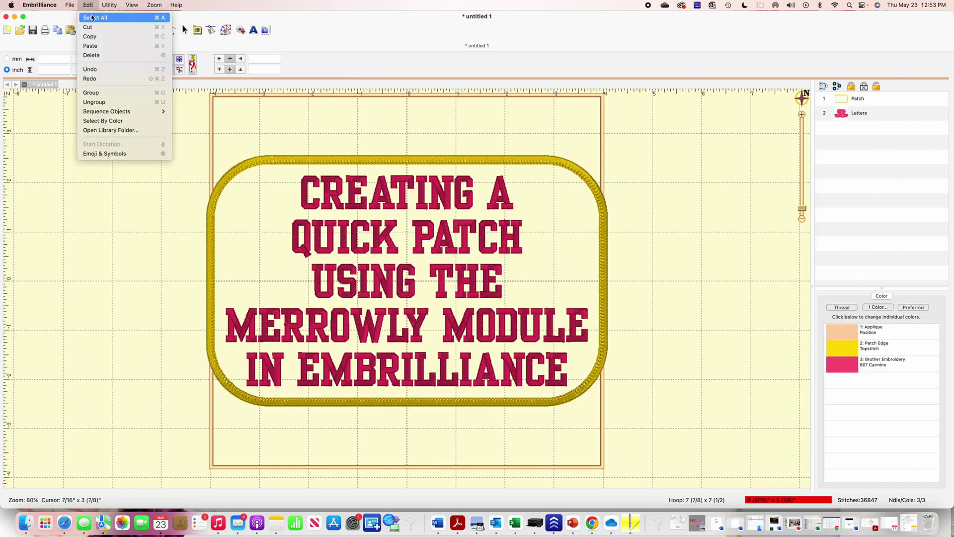
pyautogui.click(102, 18)
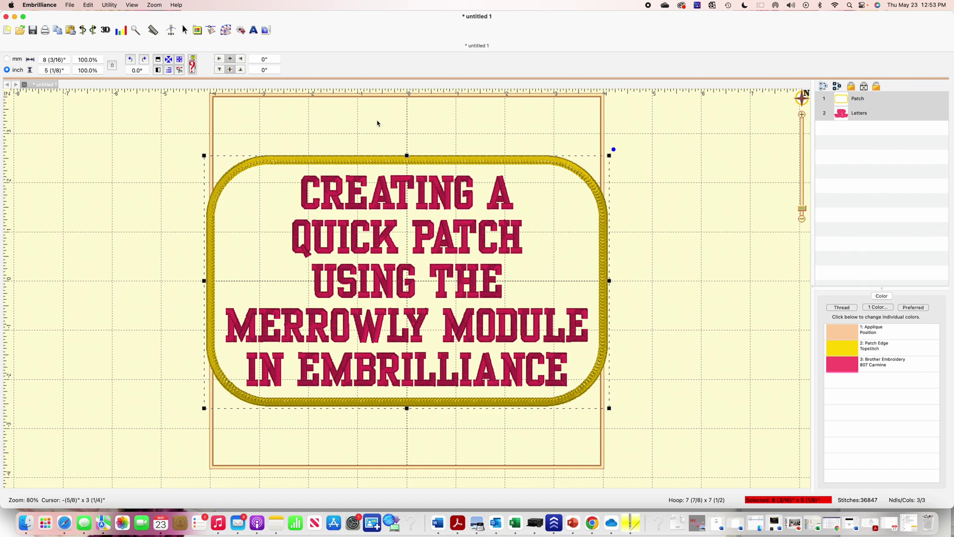
pyautogui.press('Delete')
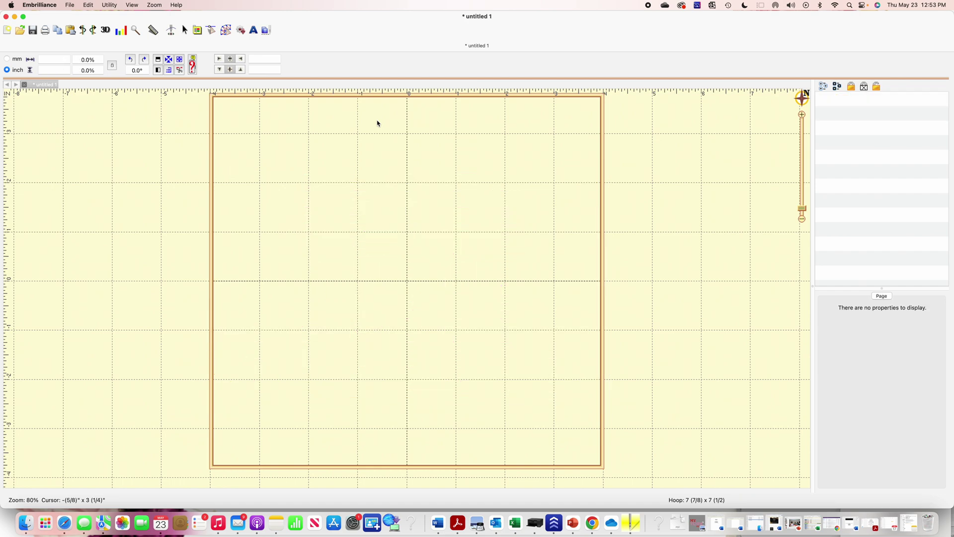
# Step: Add a centered lettering object reading "Creating", "A Quick" and "Patch" on three lines
pyautogui.click(254, 31)
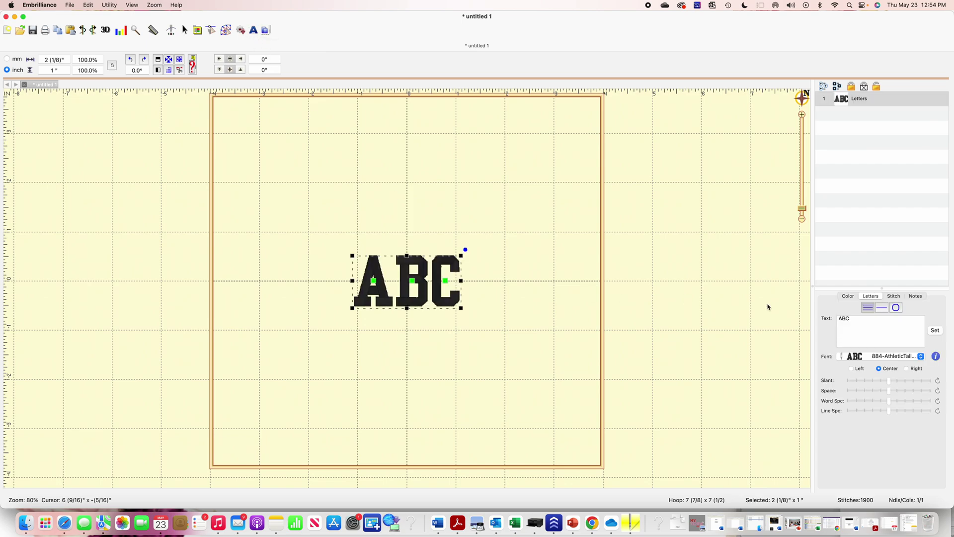
pyautogui.moveTo(850, 323); pyautogui.dragTo(834, 323)
pyautogui.write('Creating')
pyautogui.press('Return')
pyautogui.write('A')
pyautogui.press('BackSpace')
pyautogui.write('Quick ')
pyautogui.write('Patch')
pyautogui.click(936, 330)
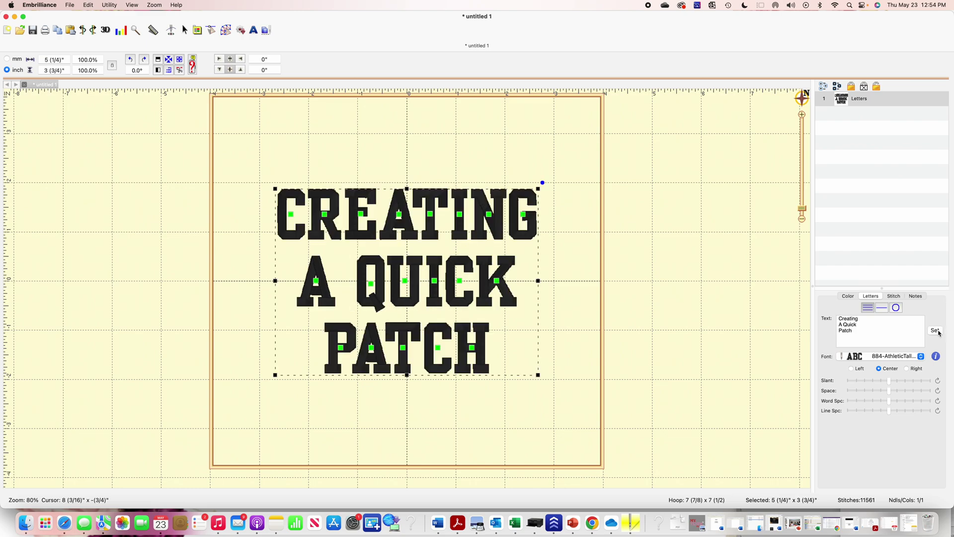
pyautogui.click(578, 321)
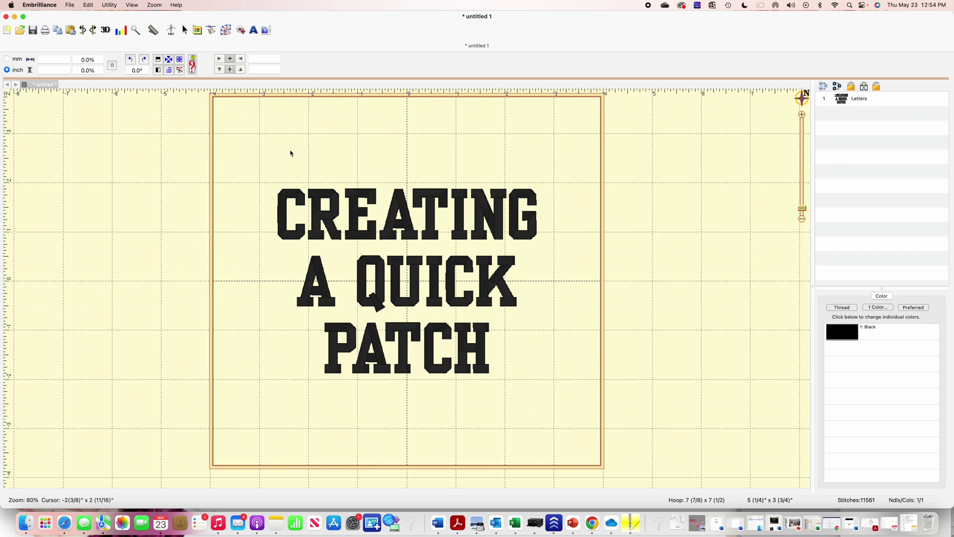
# Step: Add a rectangular patch edge around the lettering
pyautogui.click(112, 5)
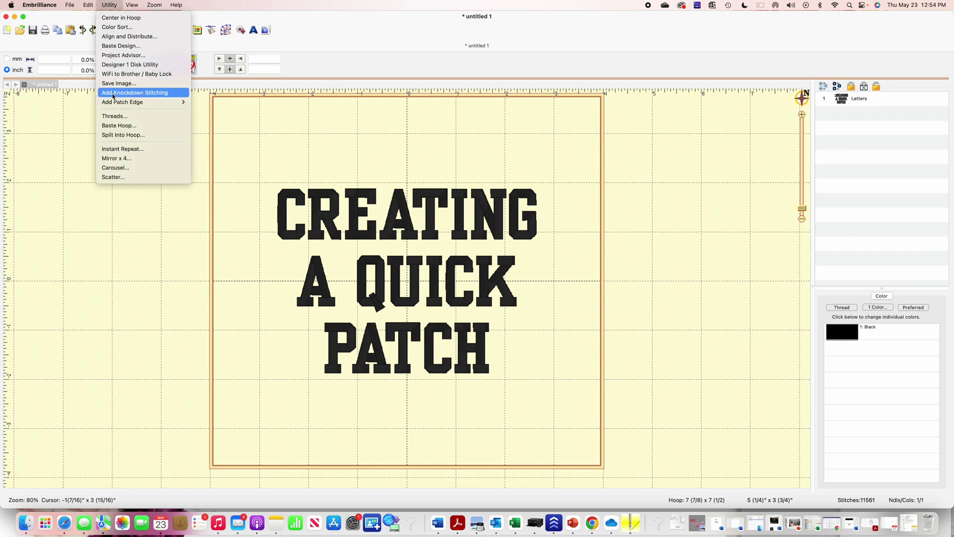
pyautogui.moveTo(113, 100)
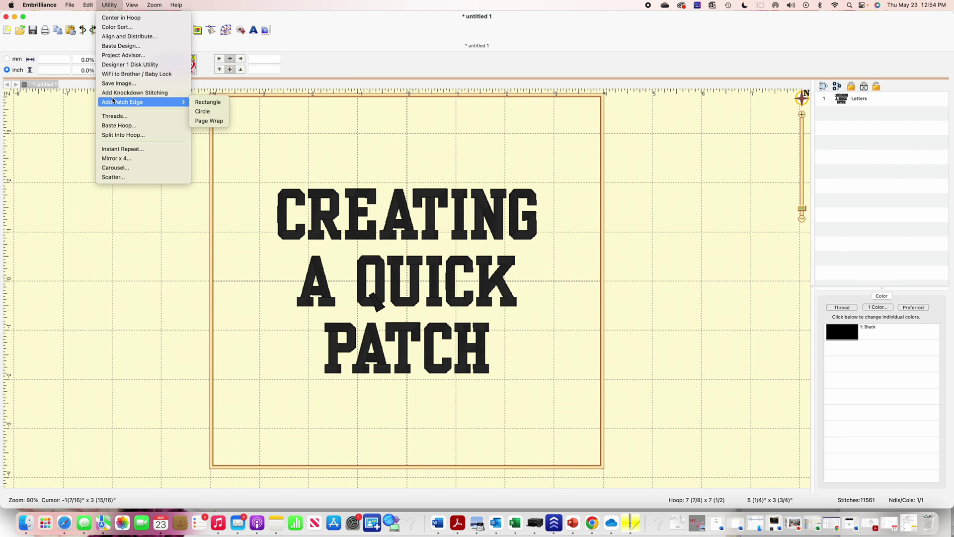
pyautogui.click(207, 102)
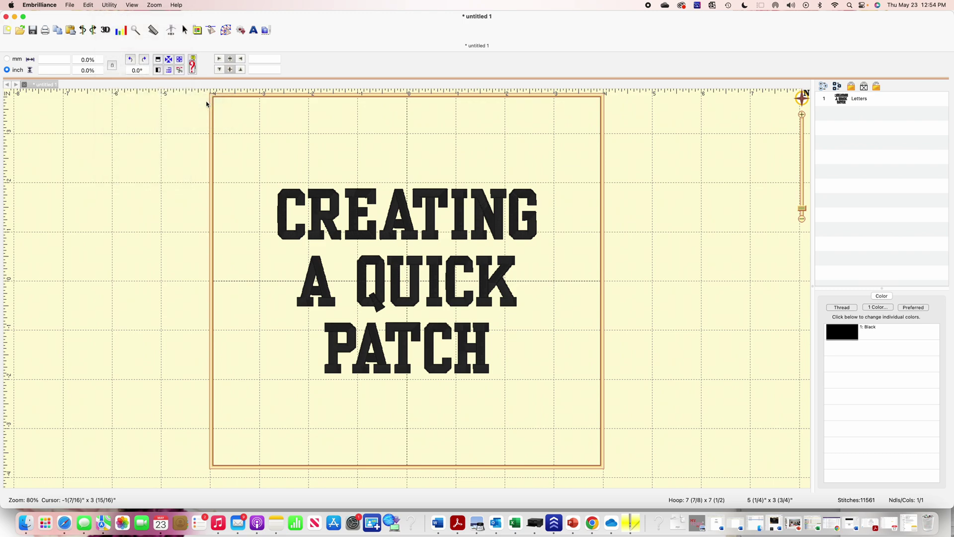
pyautogui.click(266, 142)
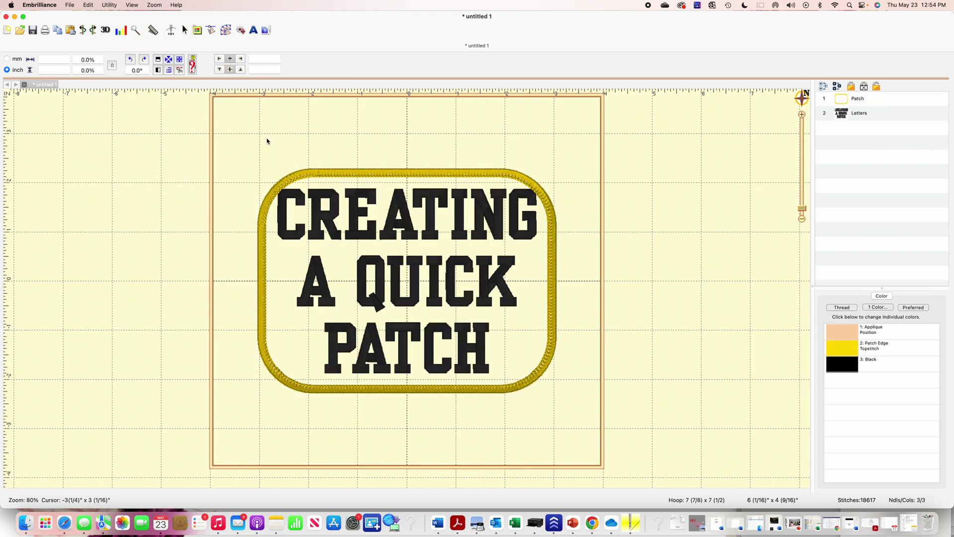
# Step: Enlarge the rectangular patch edge proportionally to about 6 1/4" by 4 11/16" for more room around the lettering
pyautogui.click(324, 172)
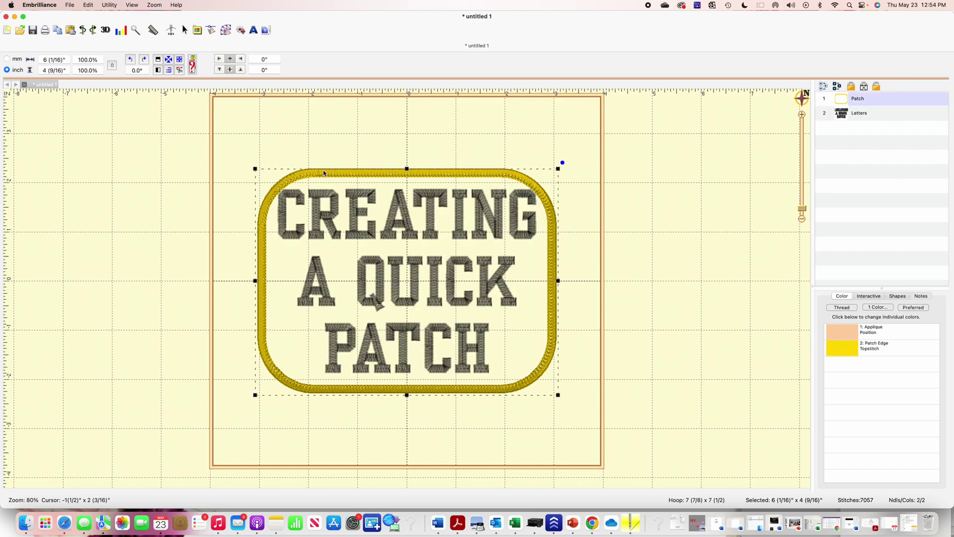
pyautogui.moveTo(255, 169); pyautogui.dragTo(252, 163)
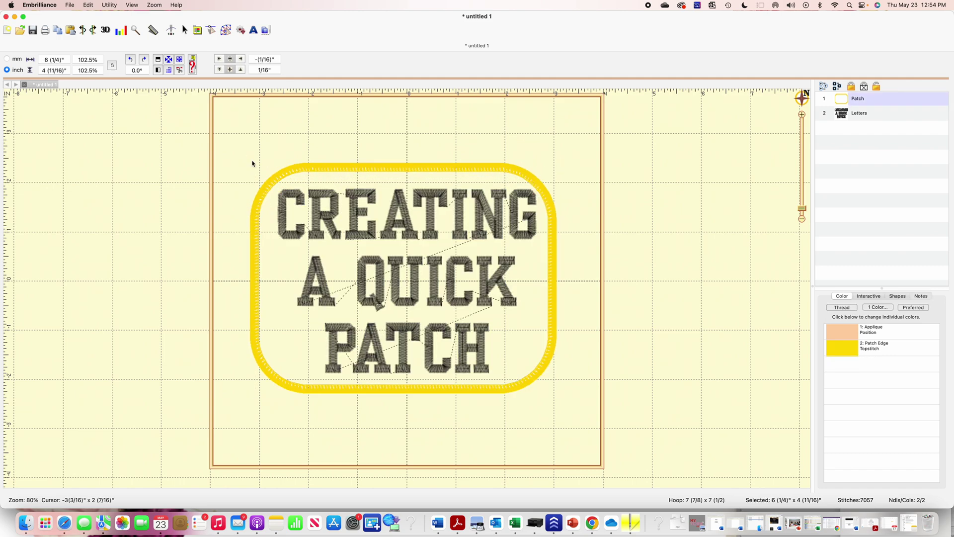
pyautogui.click(407, 142)
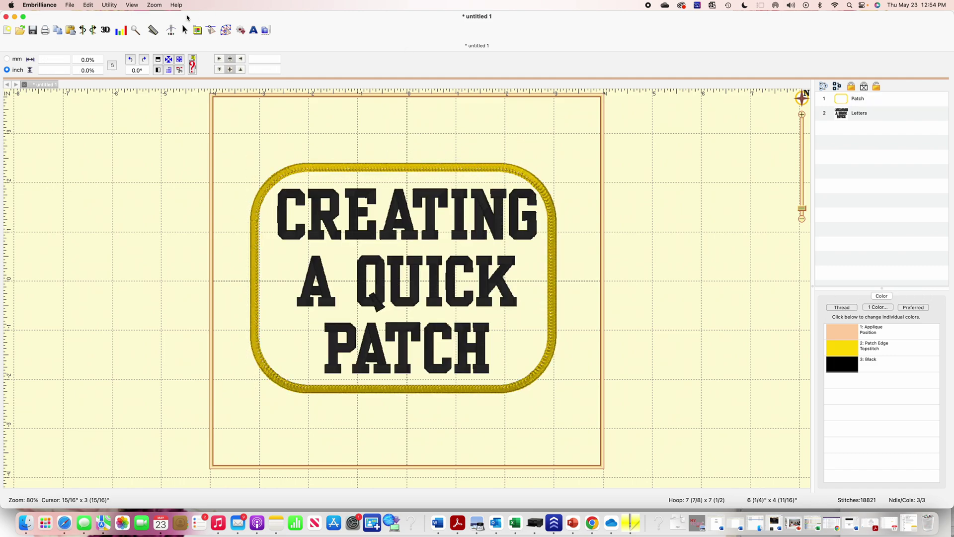
# Step: Undo the border resize and the rectangular patch edge
pyautogui.click(83, 31)
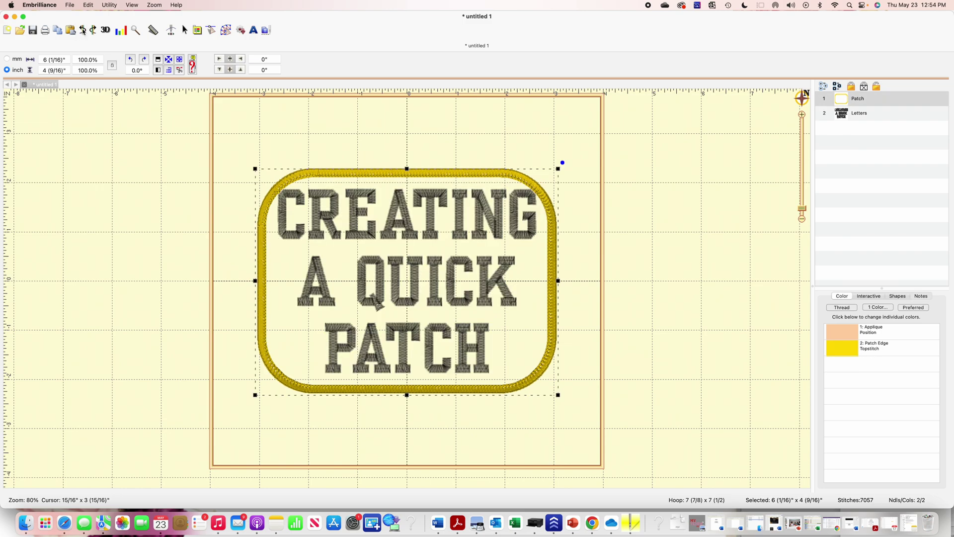
pyautogui.click(83, 31)
# Step: Add a Page Wrap patch edge that follows the outline of the three-line lettering
pyautogui.click(111, 6)
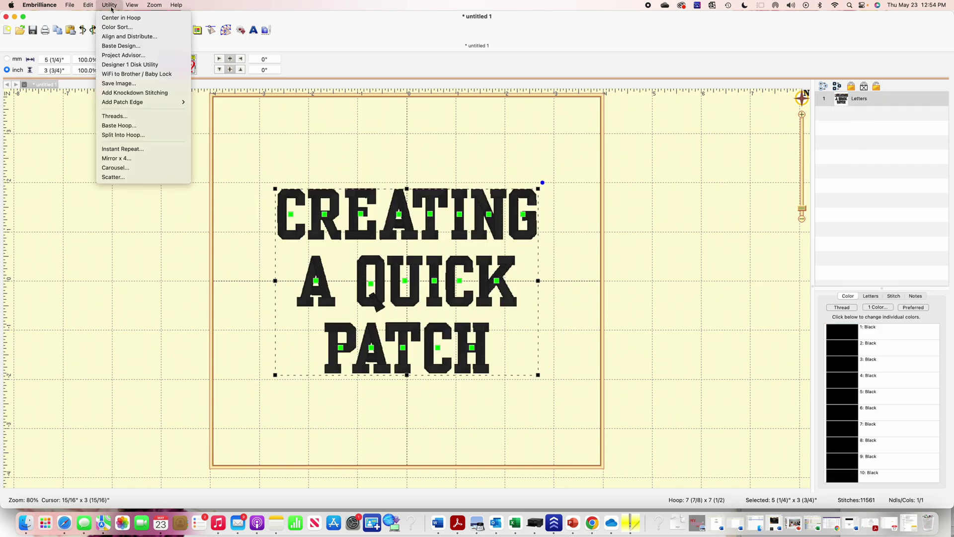
pyautogui.moveTo(119, 101)
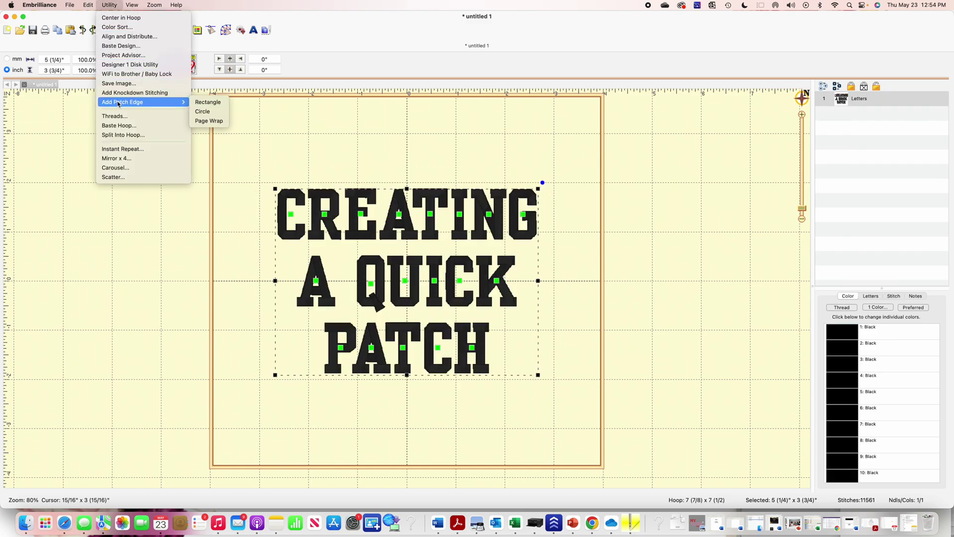
pyautogui.click(214, 122)
pyautogui.click(363, 149)
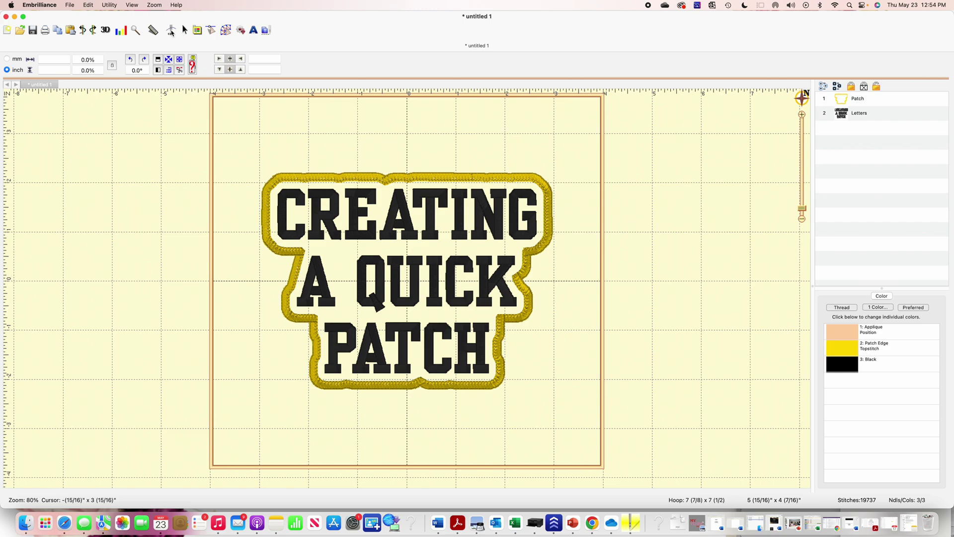
# Step: Start the stitch simulator and advance to the end of the applique position outline
pyautogui.click(172, 30)
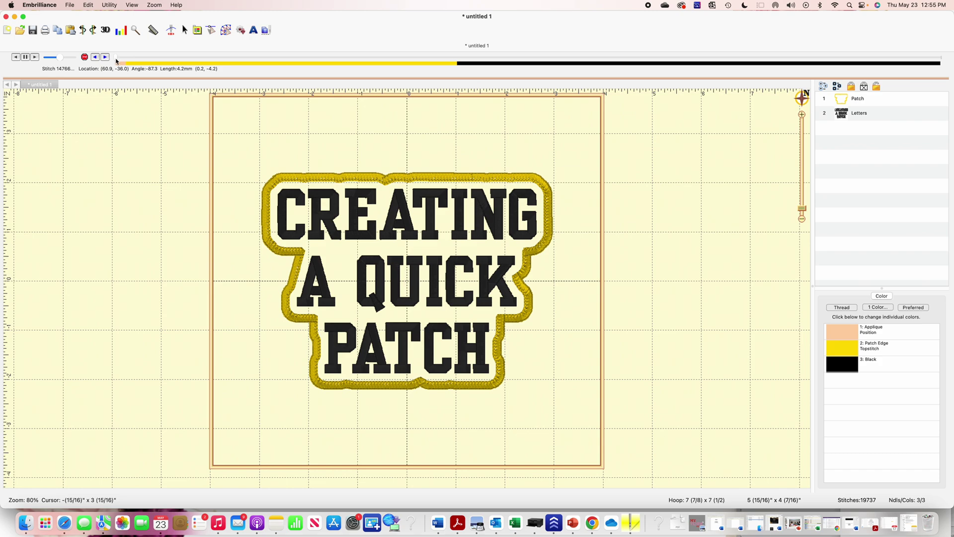
pyautogui.click(118, 59)
pyautogui.moveTo(121, 60); pyautogui.dragTo(125, 61)
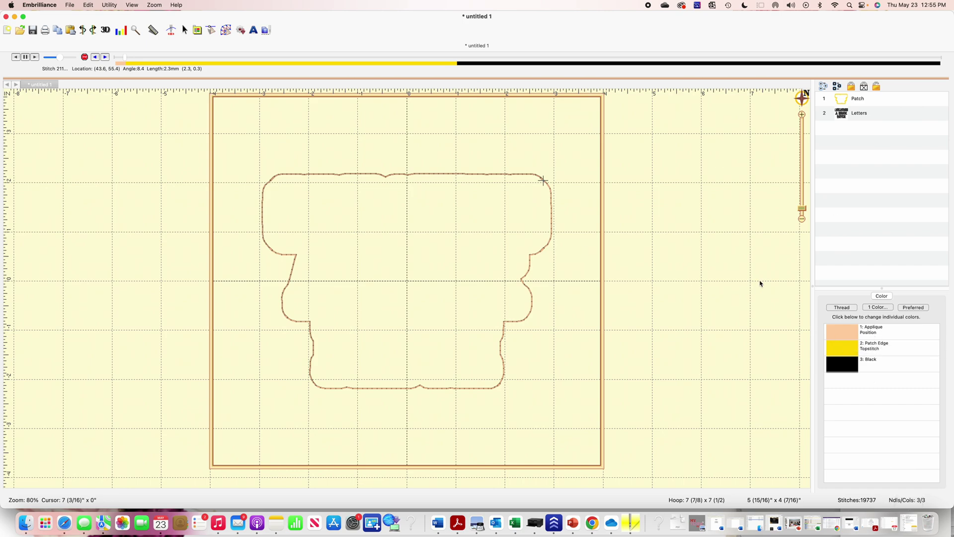
pyautogui.moveTo(125, 60); pyautogui.dragTo(125, 60)
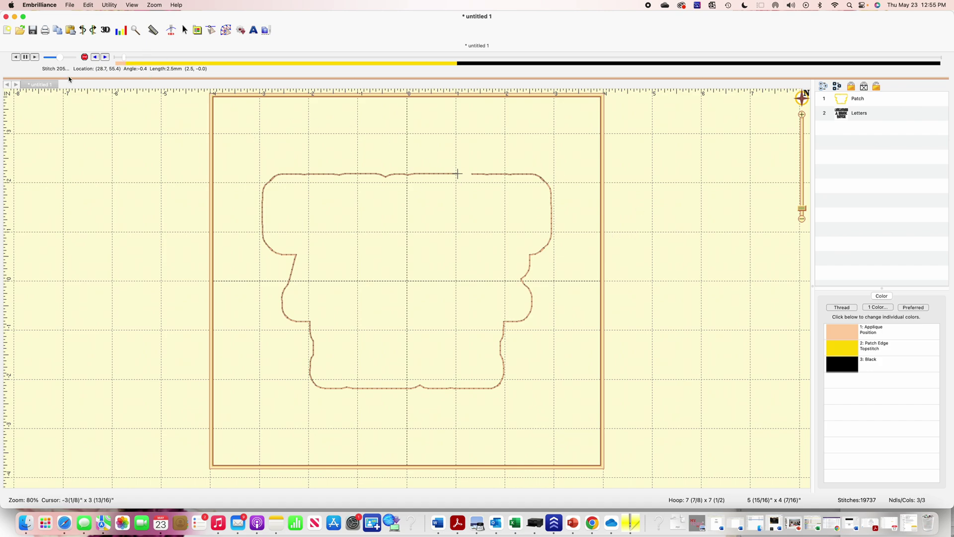
# Step: Replay the applique position stitching from the start, pausing partway along the outline
pyautogui.click(105, 57)
pyautogui.click(105, 57)
pyautogui.click(105, 57)
pyautogui.moveTo(123, 58); pyautogui.dragTo(118, 58)
pyautogui.click(25, 57)
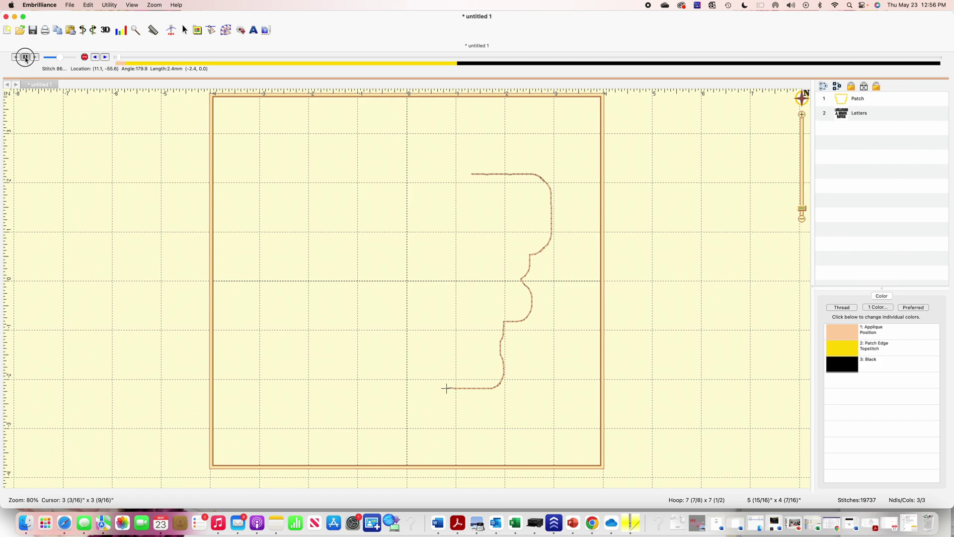
pyautogui.click(35, 57)
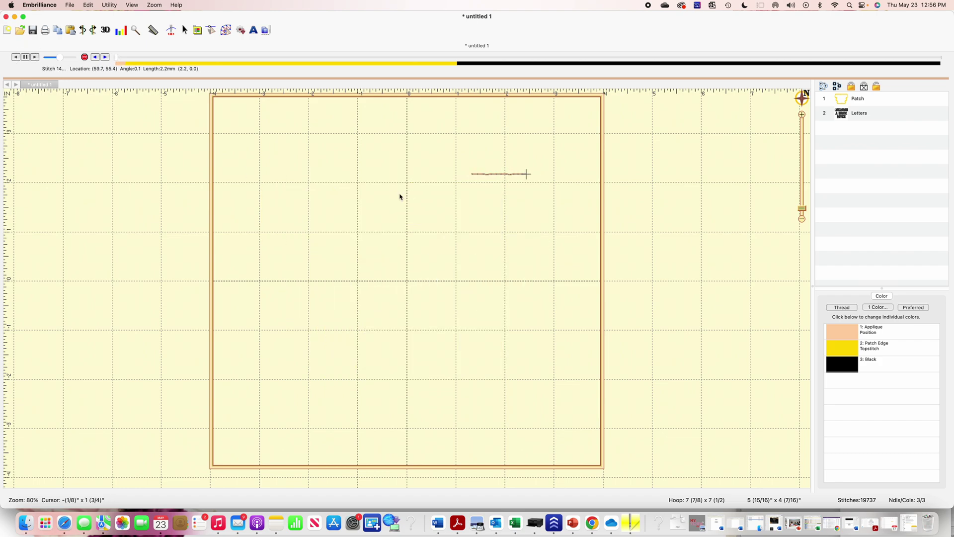
# Step: Raise the stitch simulation speed and rewind the playback to the start of the patch edge stitching
pyautogui.click(63, 58)
pyautogui.moveTo(63, 59); pyautogui.dragTo(72, 58)
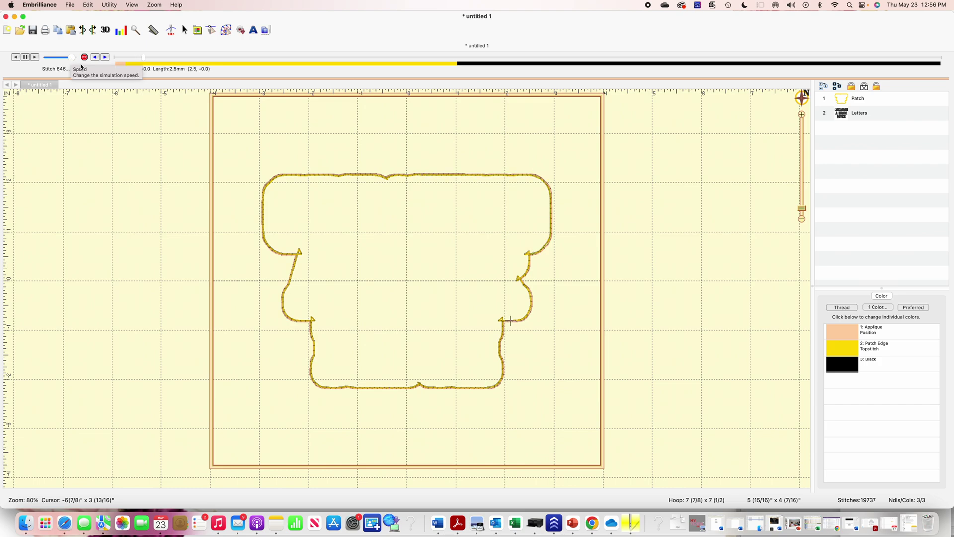
pyautogui.moveTo(72, 58); pyautogui.dragTo(68, 59)
pyautogui.moveTo(150, 58); pyautogui.dragTo(124, 60)
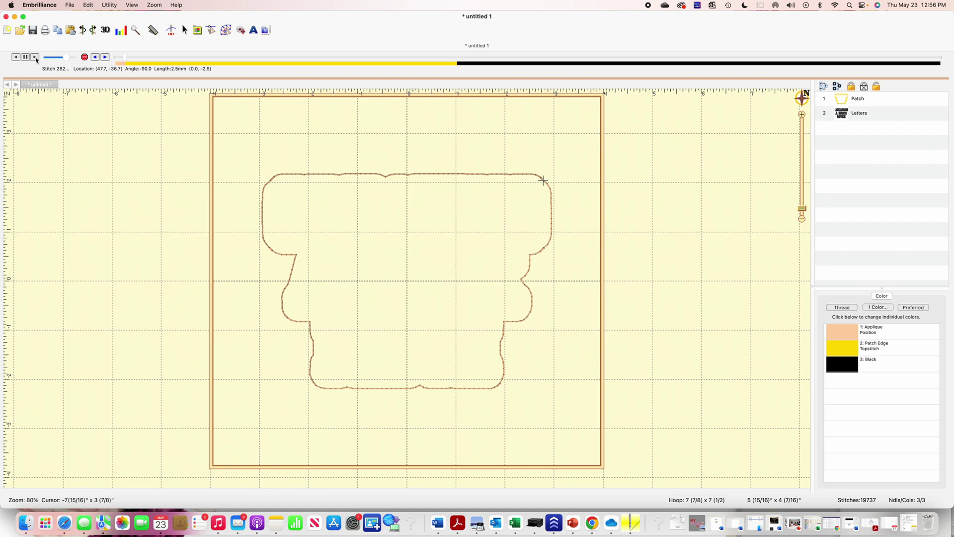
# Step: Preview the patch edge stitching and the lettering through to the end of the stitch simulation
pyautogui.moveTo(125, 57); pyautogui.dragTo(135, 58)
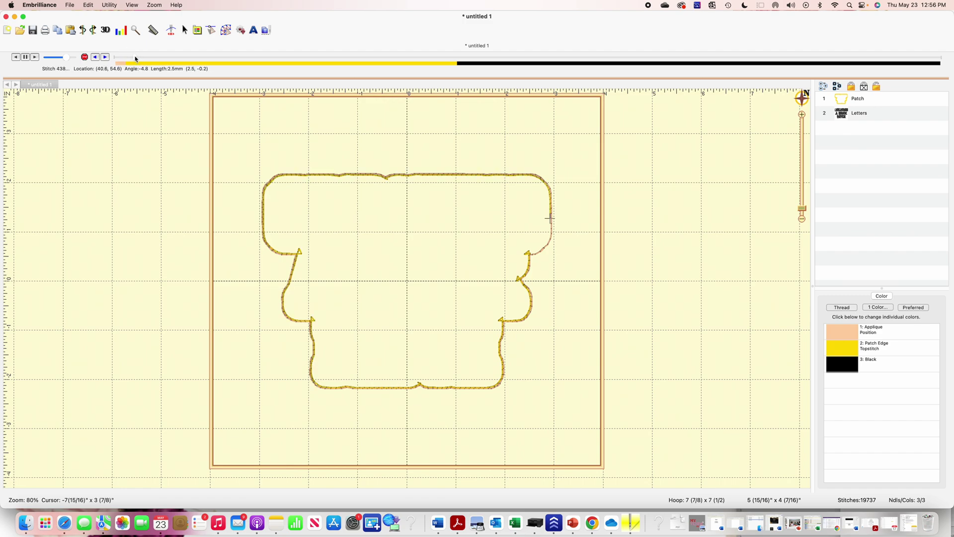
pyautogui.click(25, 57)
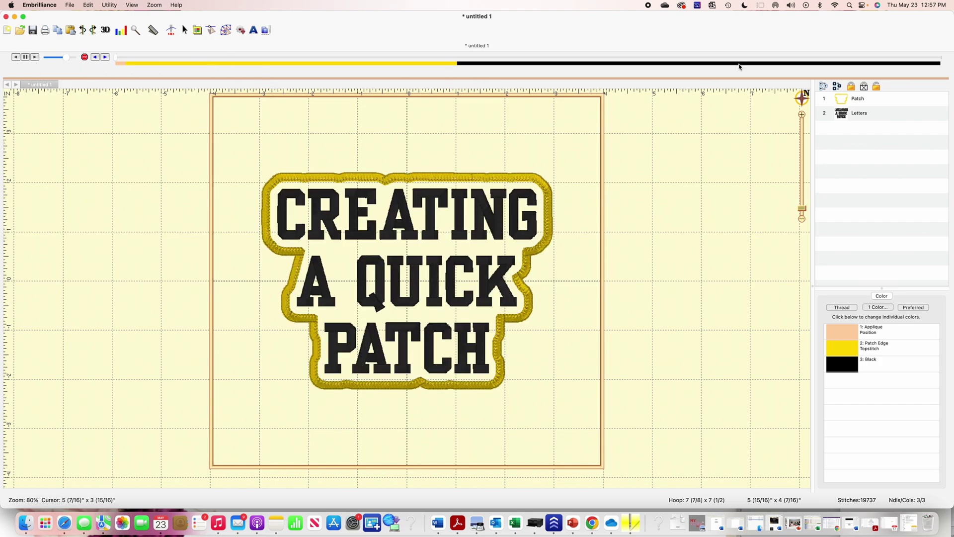
pyautogui.moveTo(119, 58)
pyautogui.mouseDown()
pyautogui.moveTo(472, 88)
pyautogui.moveTo(533, 85)
pyautogui.moveTo(543, 60)
pyautogui.moveTo(918, 75)
pyautogui.mouseUp()
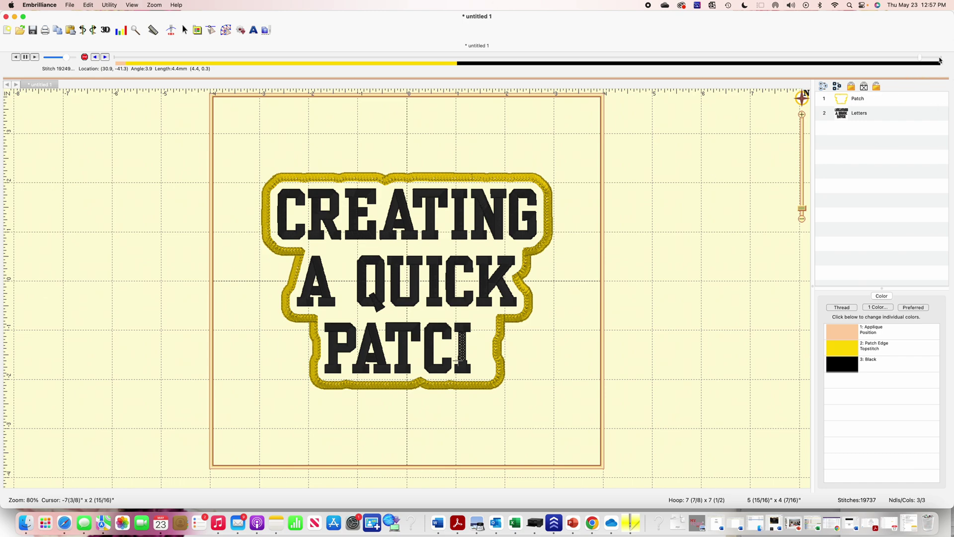
pyautogui.moveTo(922, 62); pyautogui.dragTo(941, 59)
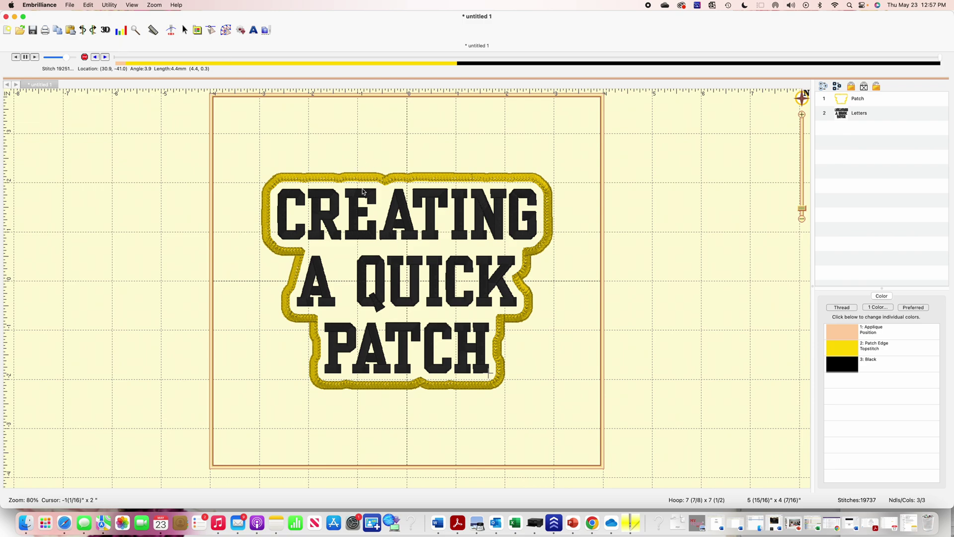
# Step: Delete the page-wrapped patch together with its lettering from the hoop
pyautogui.click(105, 5)
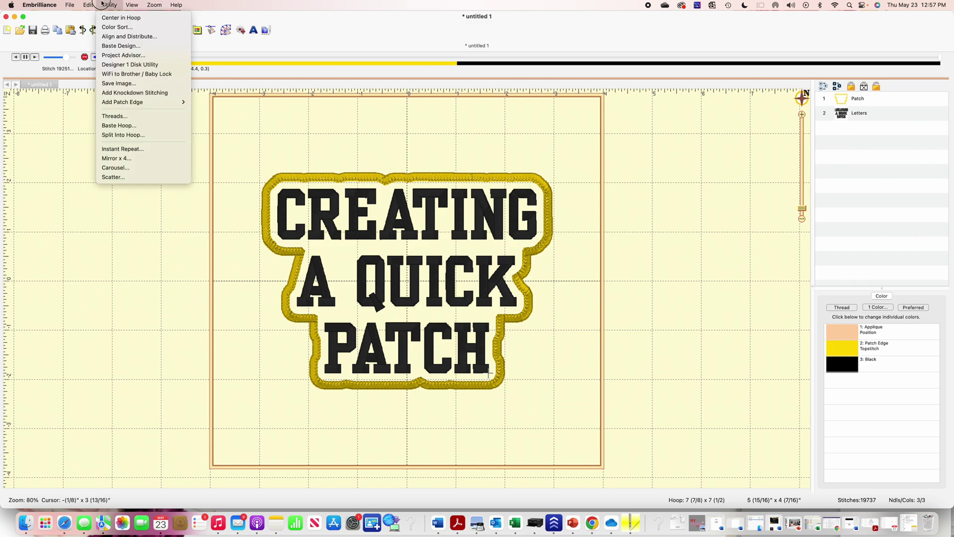
pyautogui.click(87, 19)
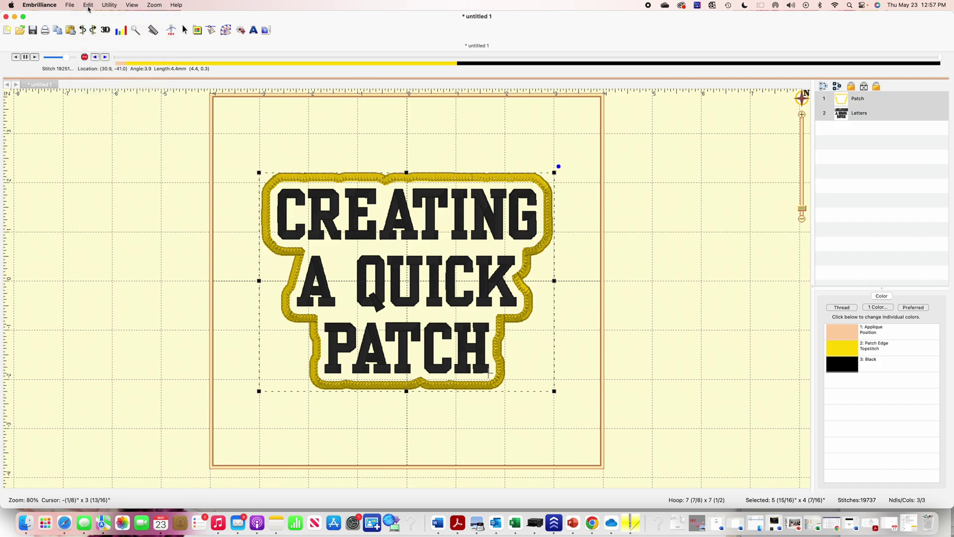
pyautogui.press('Delete')
# Step: Add a new centered lettering object reading "Testing" and "Patches" on two lines
pyautogui.click(252, 31)
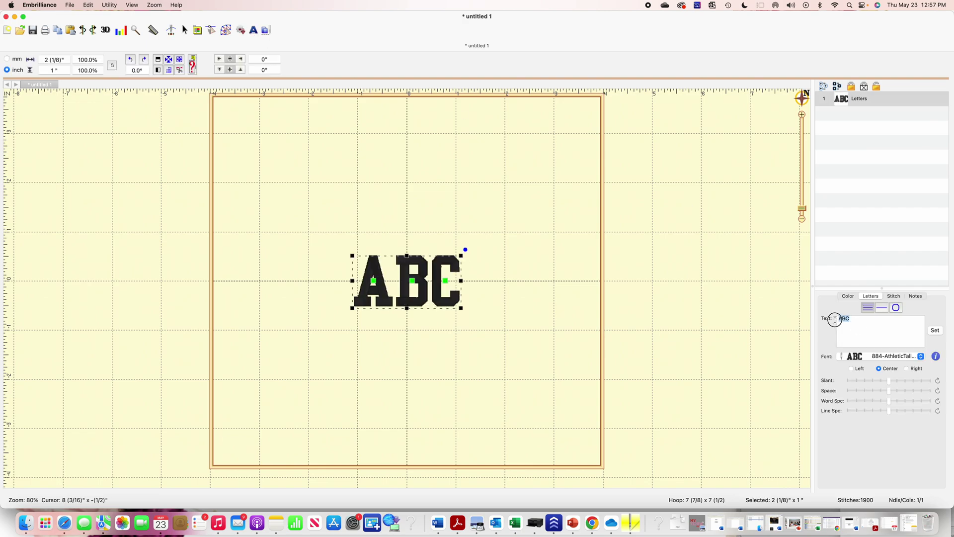
pyautogui.press('super+v')
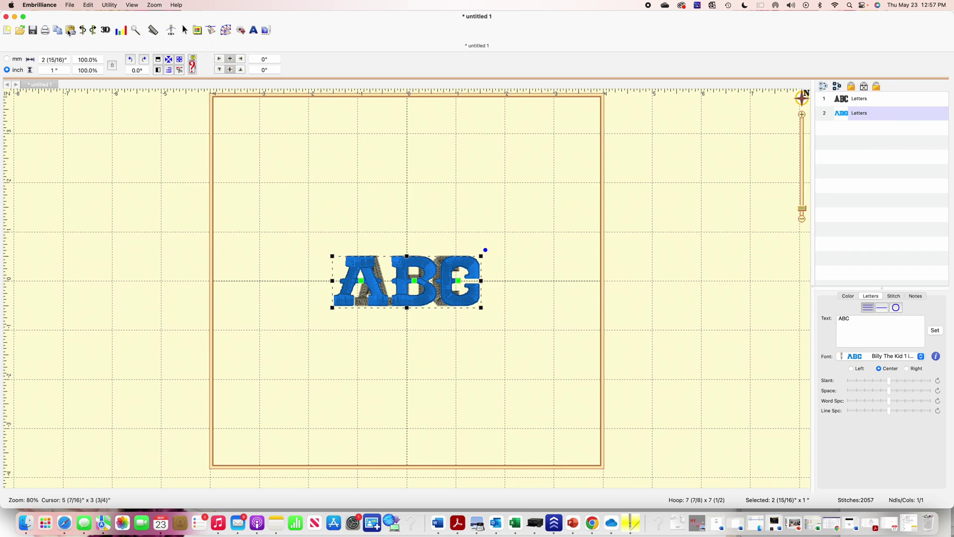
pyautogui.click(83, 31)
pyautogui.moveTo(866, 323); pyautogui.dragTo(813, 317)
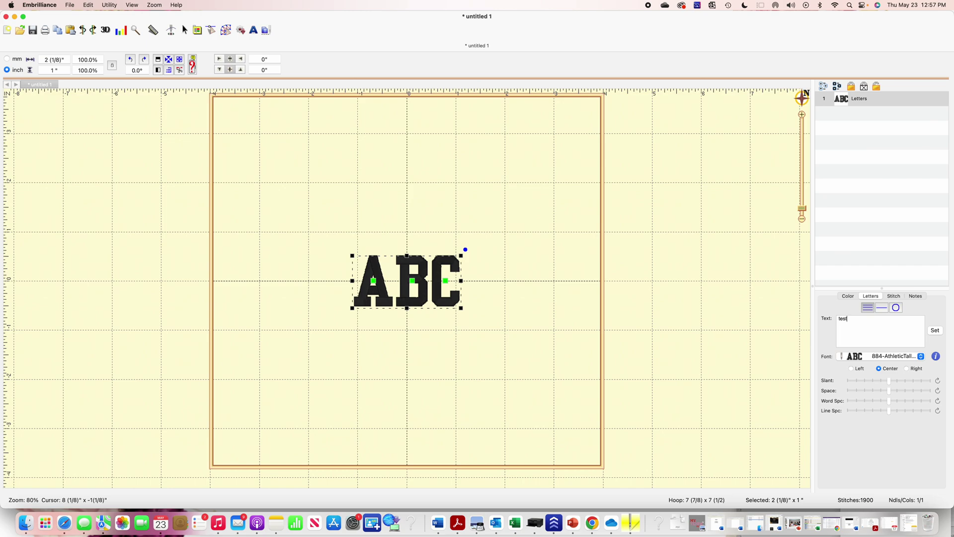
pyautogui.write('Testing patches')
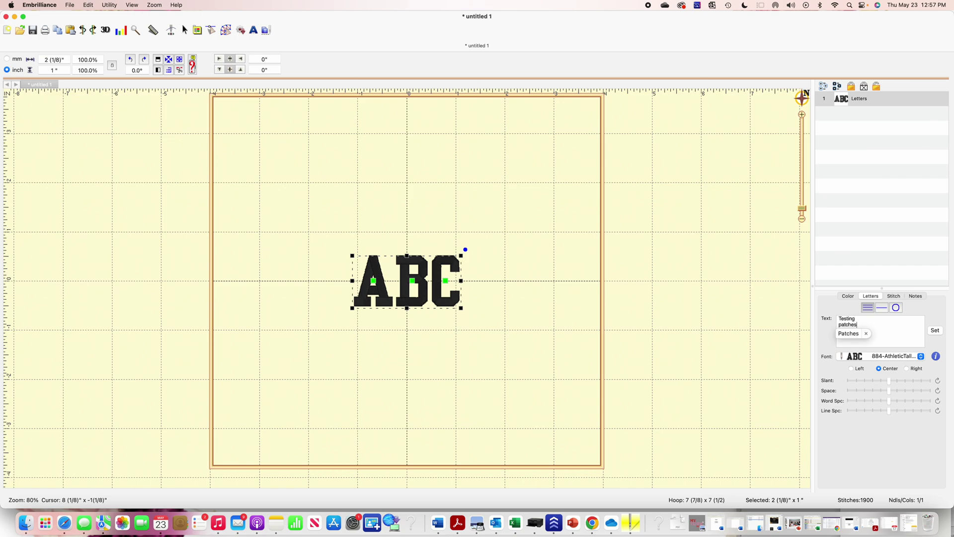
pyautogui.click(937, 332)
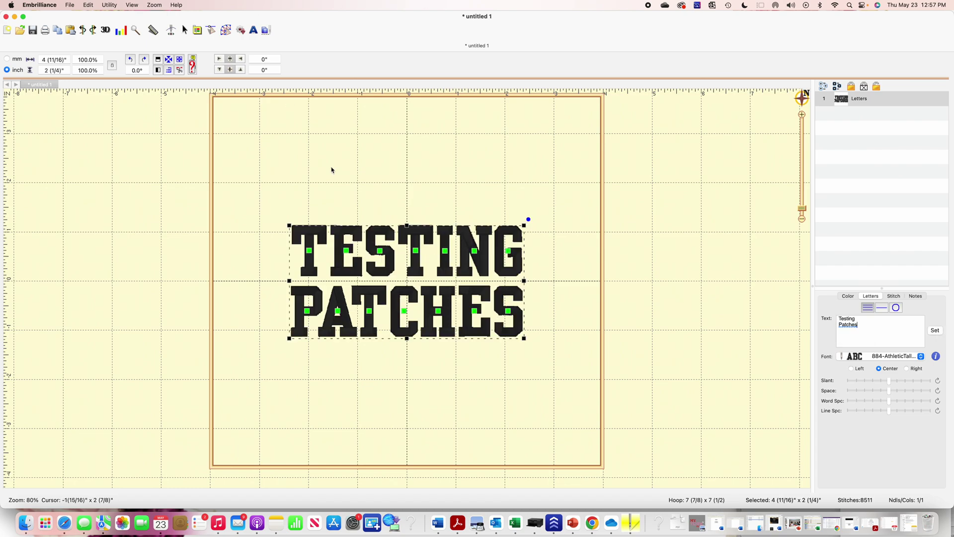
# Step: Add the Octagon Wide shape from the Shapes category of the Merrowly design library to the hoop
pyautogui.click(383, 185)
pyautogui.click(111, 5)
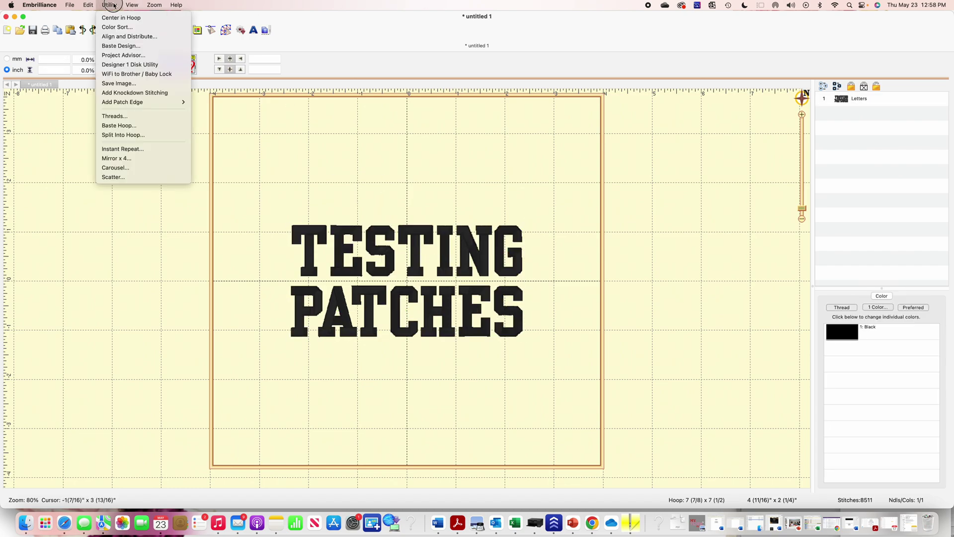
pyautogui.click(257, 25)
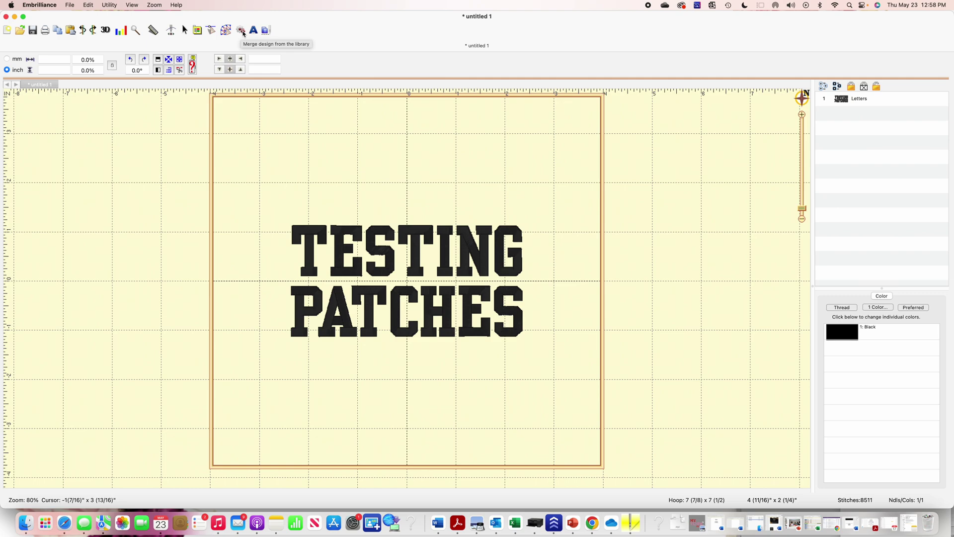
pyautogui.click(241, 31)
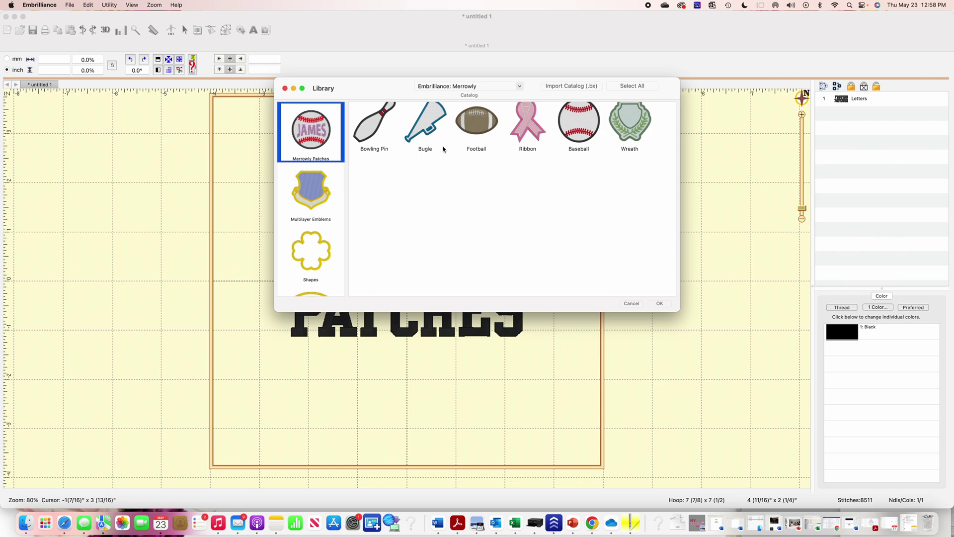
pyautogui.scroll(-2, 314, 235)
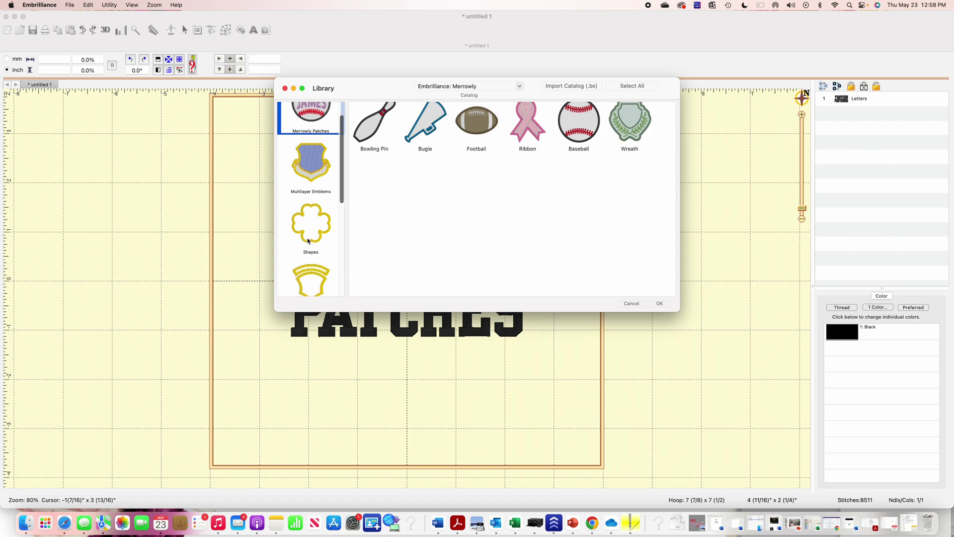
pyautogui.click(308, 241)
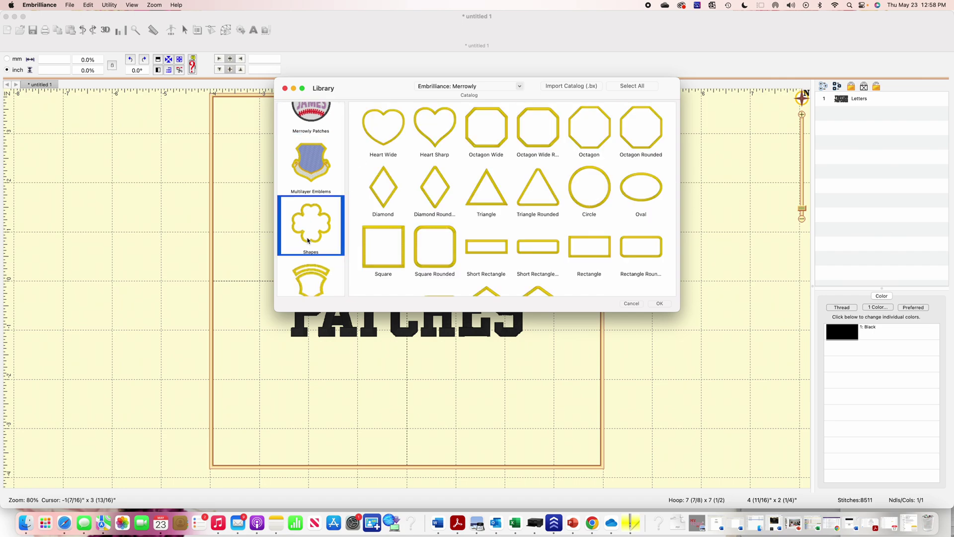
pyautogui.click(484, 150)
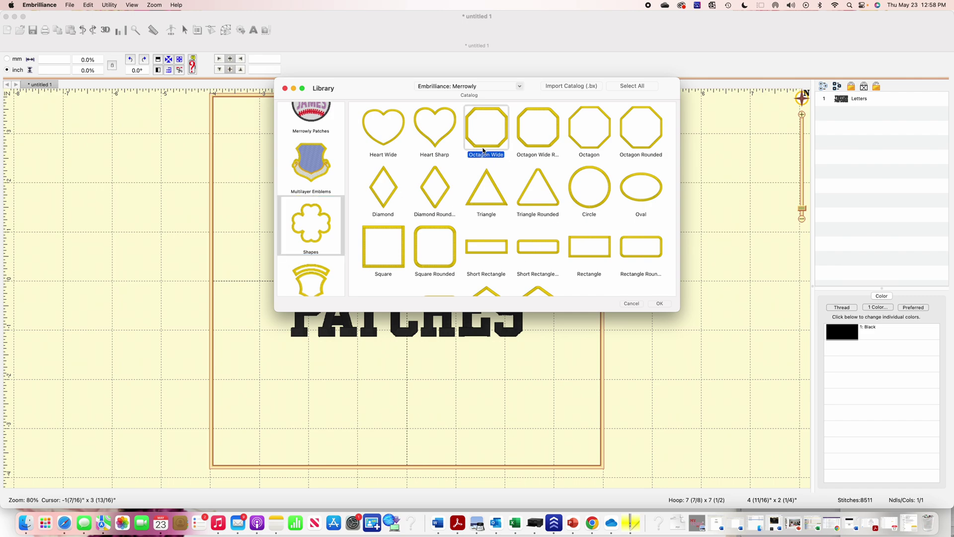
pyautogui.click(659, 303)
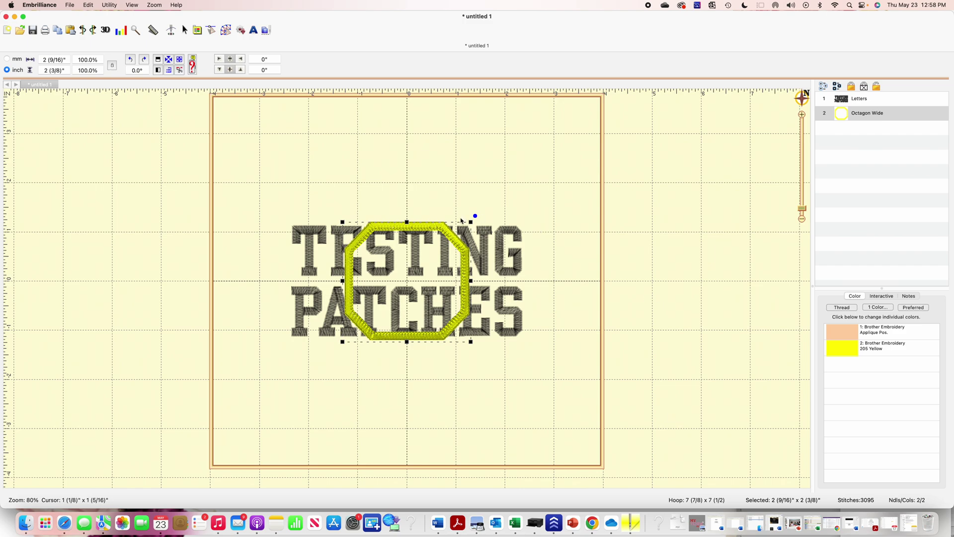
# Step: Enlarge and stretch the octagon edge to about 5 3/8 by 3 5/8 inches and center it in the hoop
pyautogui.moveTo(467, 220); pyautogui.dragTo(570, 191)
pyautogui.click(109, 5)
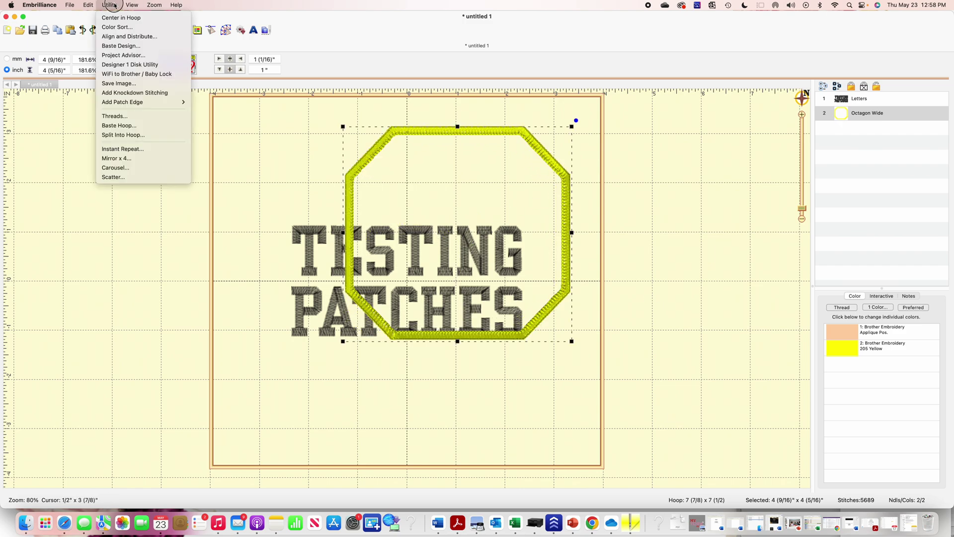
pyautogui.click(122, 14)
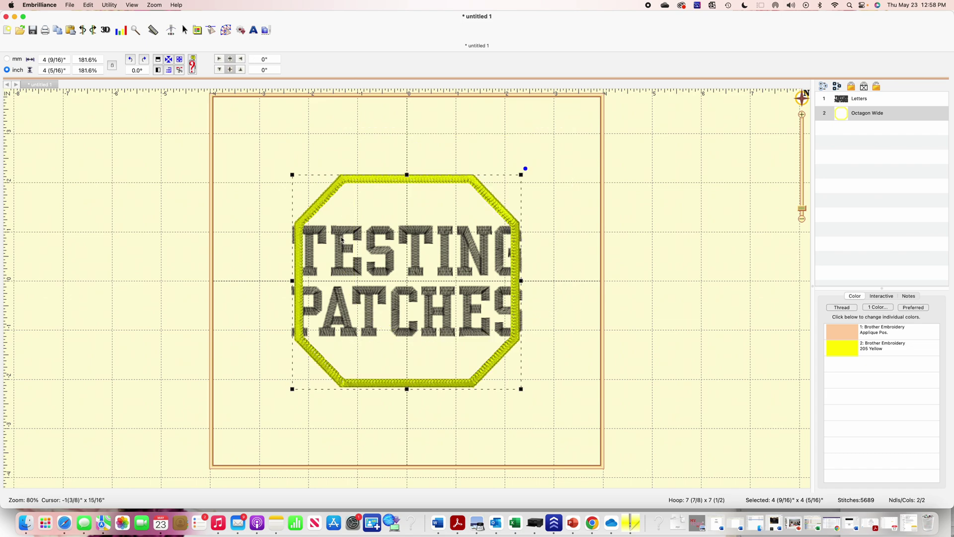
pyautogui.moveTo(290, 279); pyautogui.dragTo(254, 279)
pyautogui.moveTo(387, 175); pyautogui.dragTo(387, 207)
pyautogui.click(109, 5)
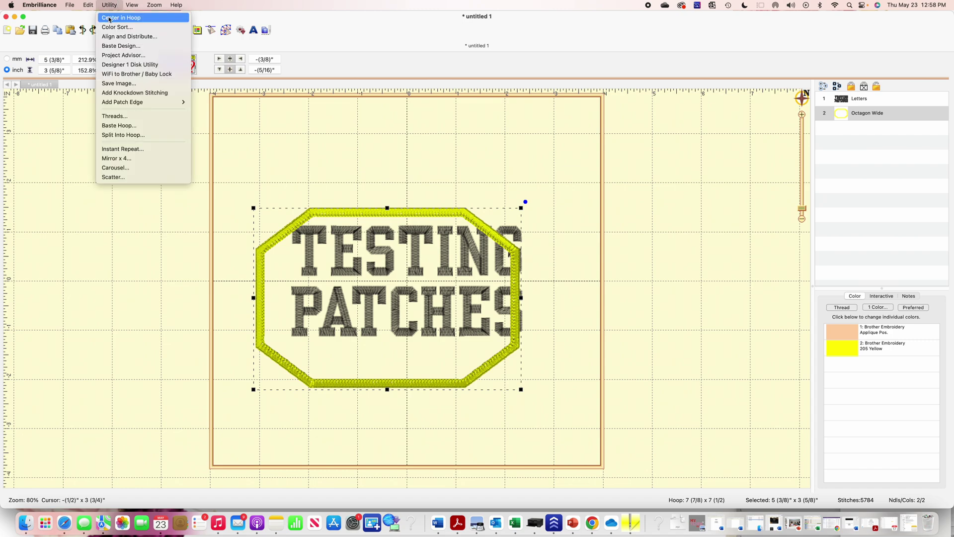
pyautogui.click(119, 16)
# Step: Shrink the lettering to about 4 1/2 by 2 3/16 inches and center it in the hoop inside the octagon
pyautogui.click(363, 273)
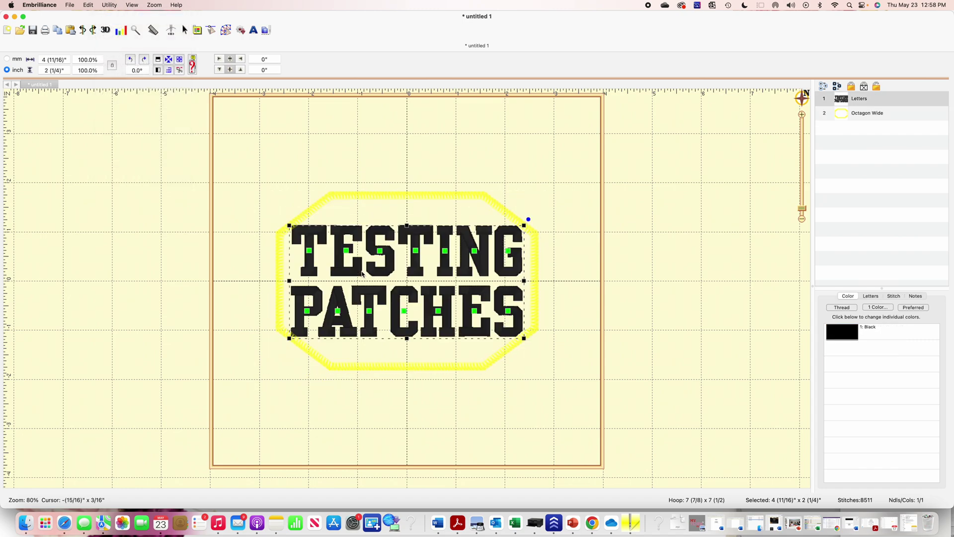
pyautogui.click(109, 5)
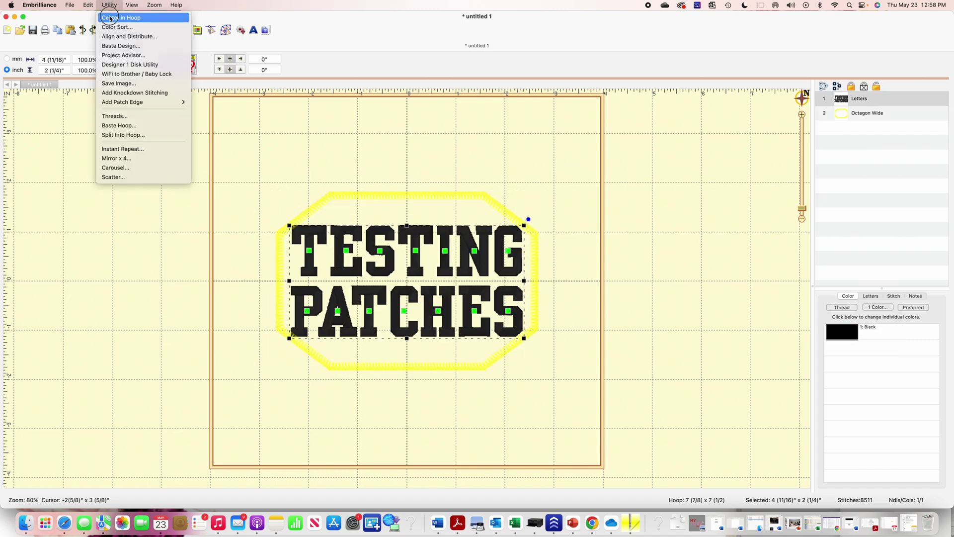
pyautogui.click(119, 18)
pyautogui.moveTo(292, 233); pyautogui.dragTo(298, 231)
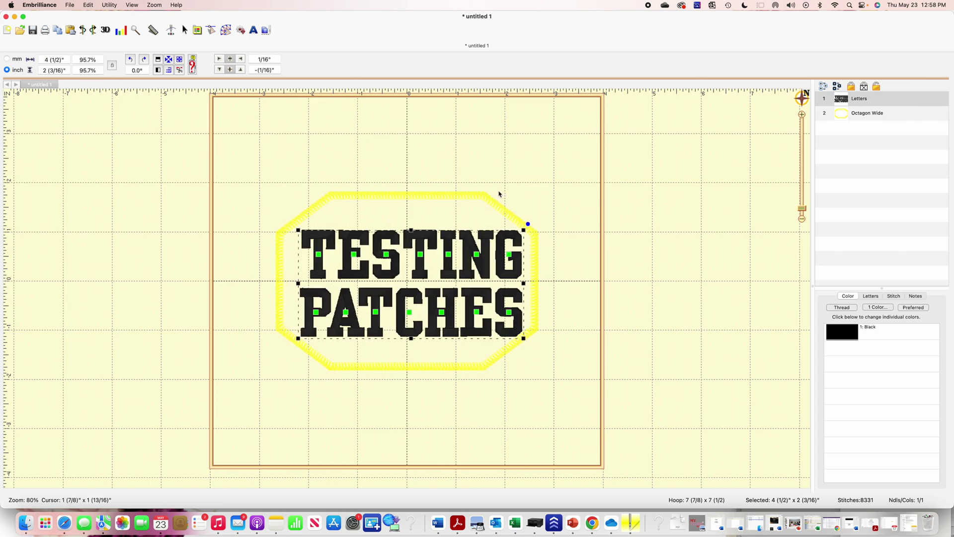
pyautogui.click(110, 5)
pyautogui.click(119, 17)
pyautogui.click(550, 163)
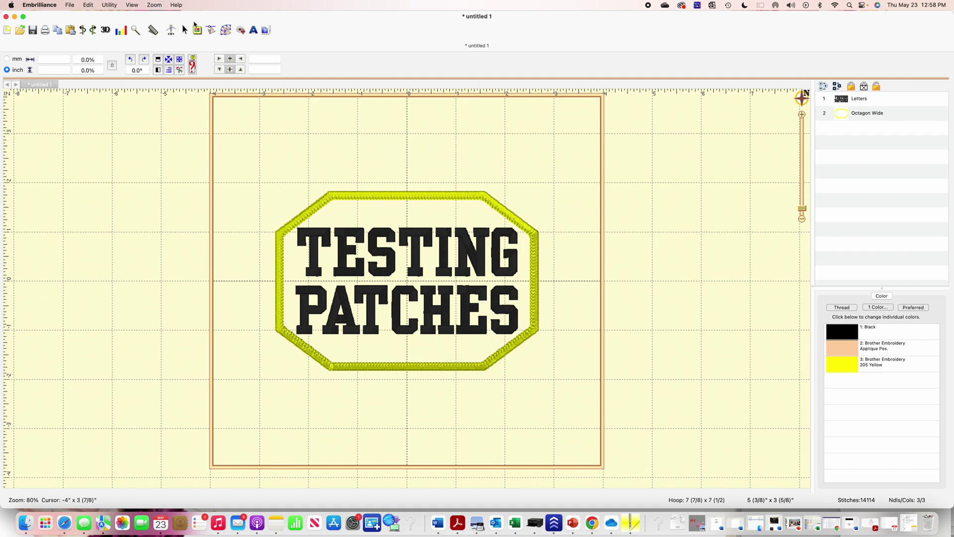
# Step: Group the lettering and the octagon edge together
pyautogui.click(70, 5)
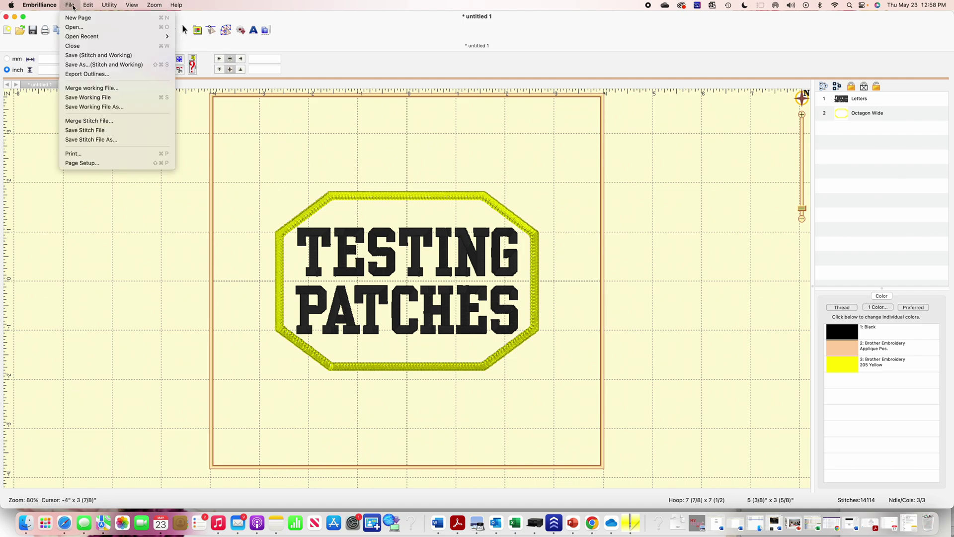
pyautogui.moveTo(95, 7)
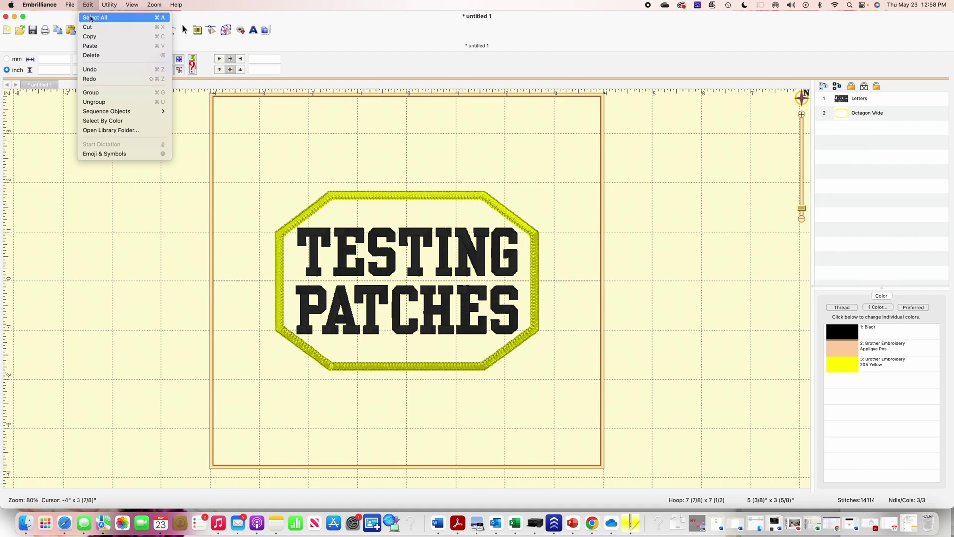
pyautogui.click(92, 18)
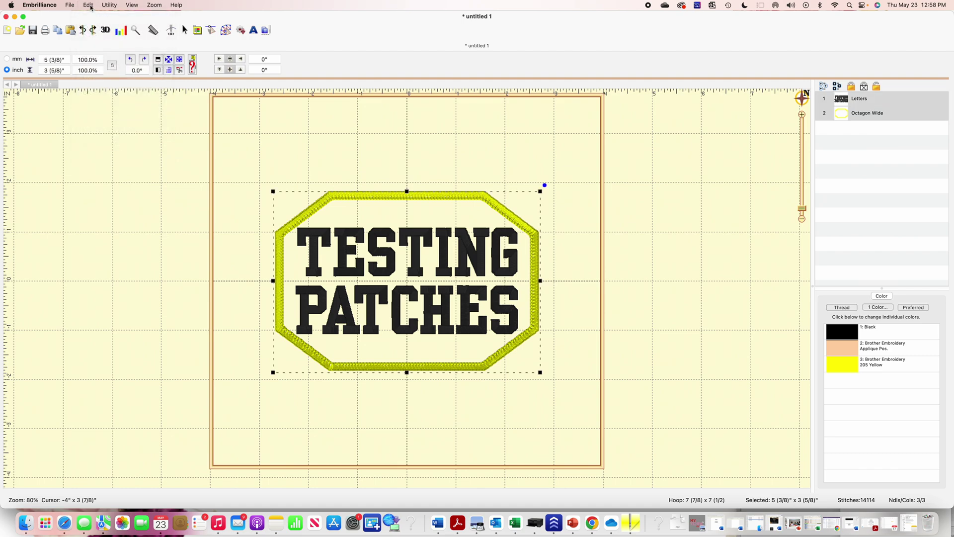
pyautogui.click(91, 7)
pyautogui.click(91, 95)
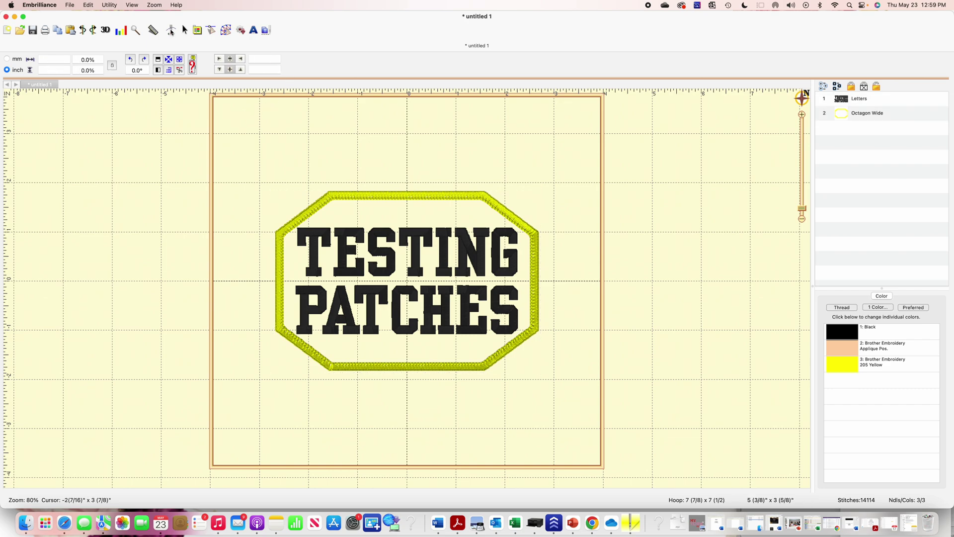
# Step: Turn on the stitch simulator and move the octagon edge to first in the stitching order
pyautogui.click(170, 30)
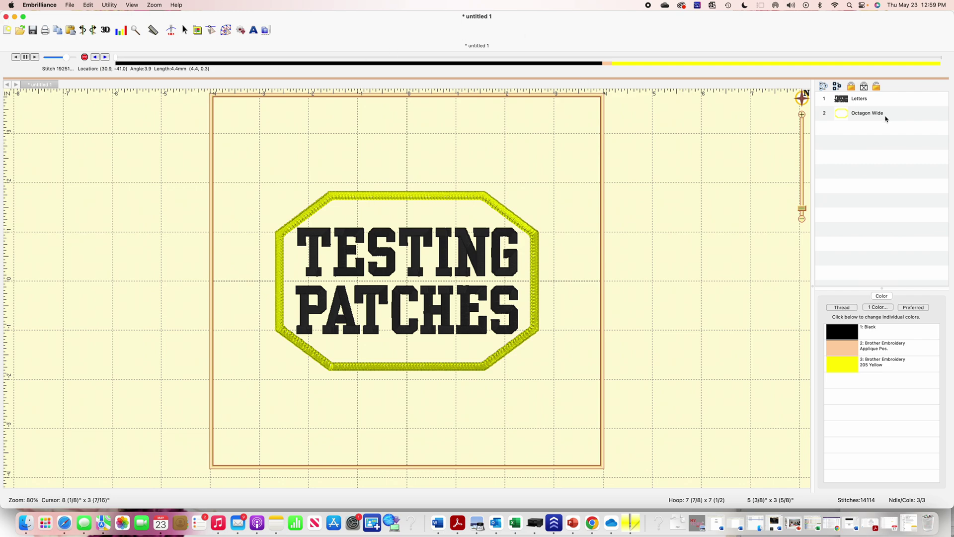
pyautogui.click(828, 117)
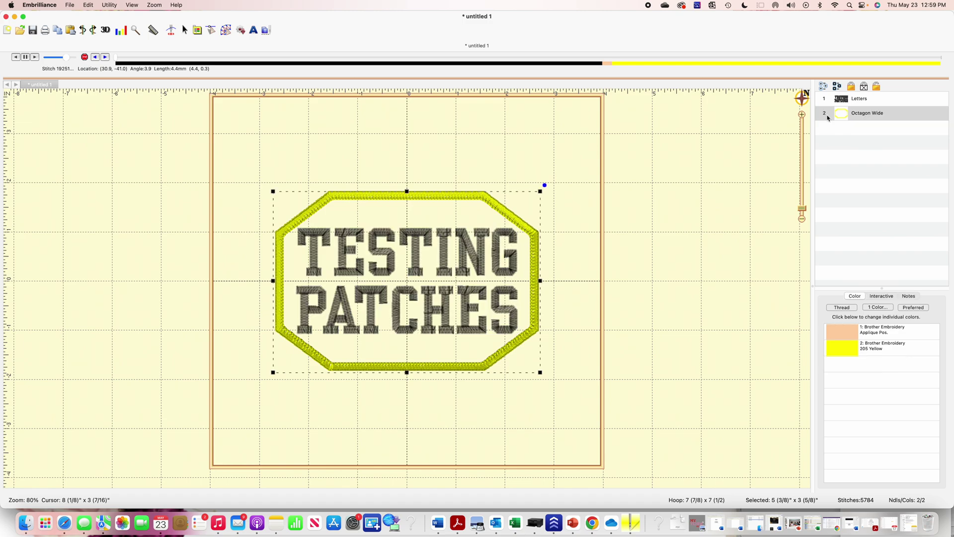
pyautogui.rightClick(827, 117)
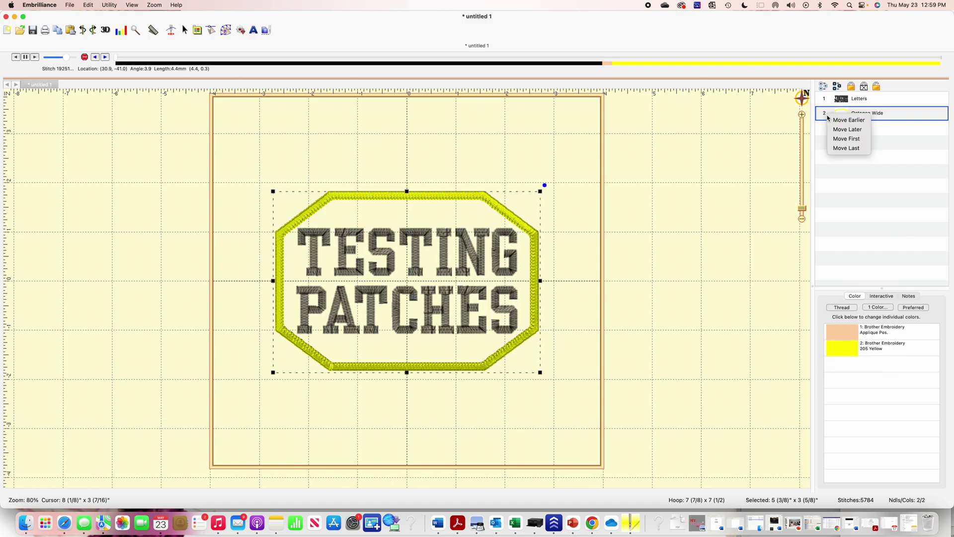
pyautogui.click(843, 141)
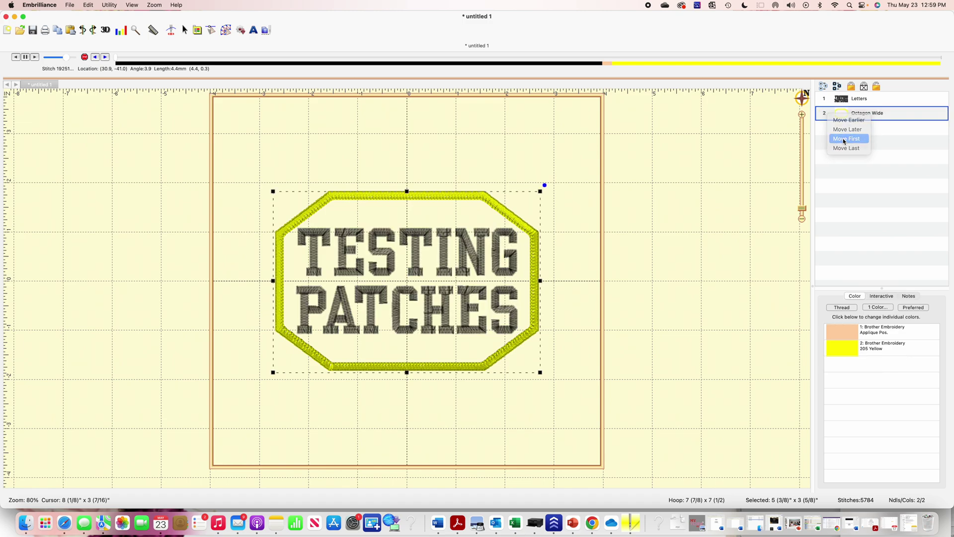
pyautogui.click(731, 152)
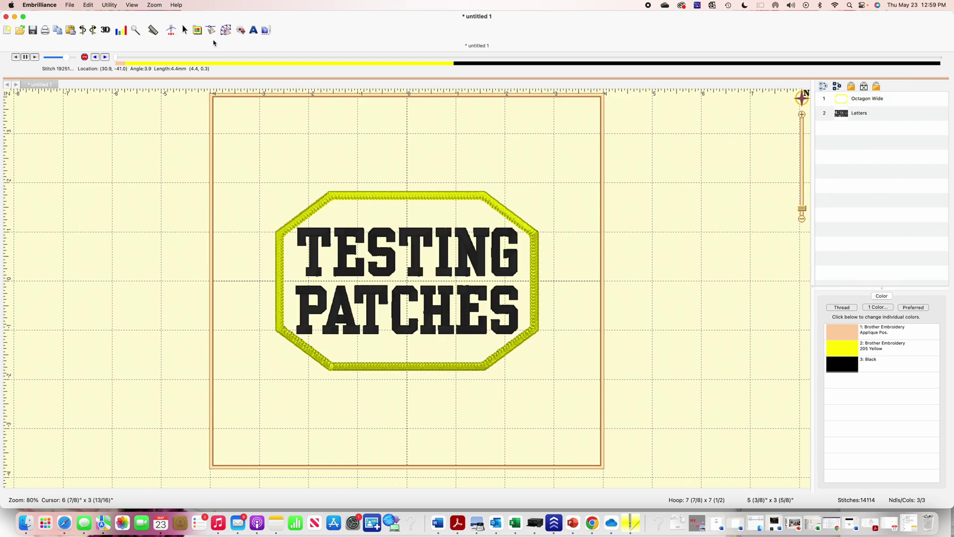
# Step: Preview the octagon edge and lettering stitching from the start to near the end of the simulation
pyautogui.click(116, 60)
pyautogui.moveTo(116, 59); pyautogui.dragTo(539, 80)
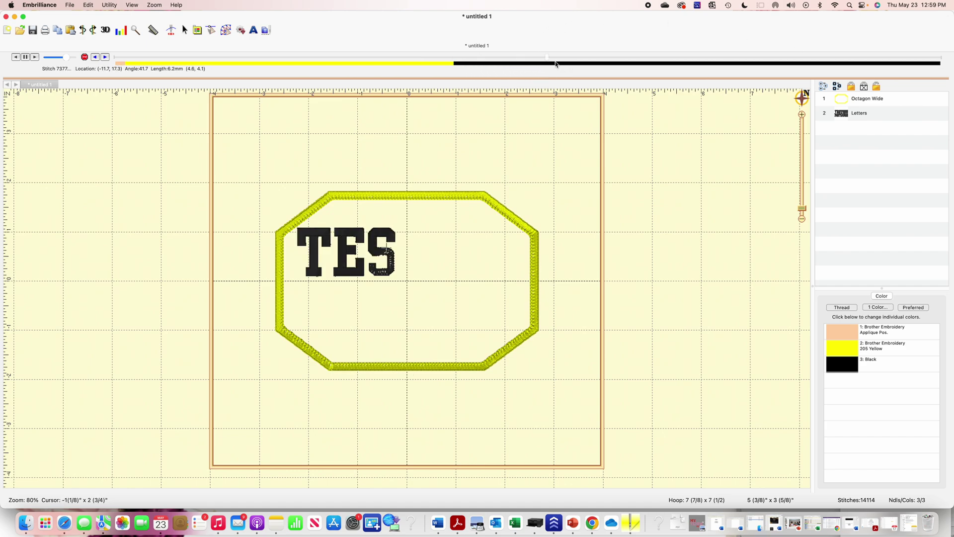
pyautogui.moveTo(548, 60); pyautogui.dragTo(946, 69)
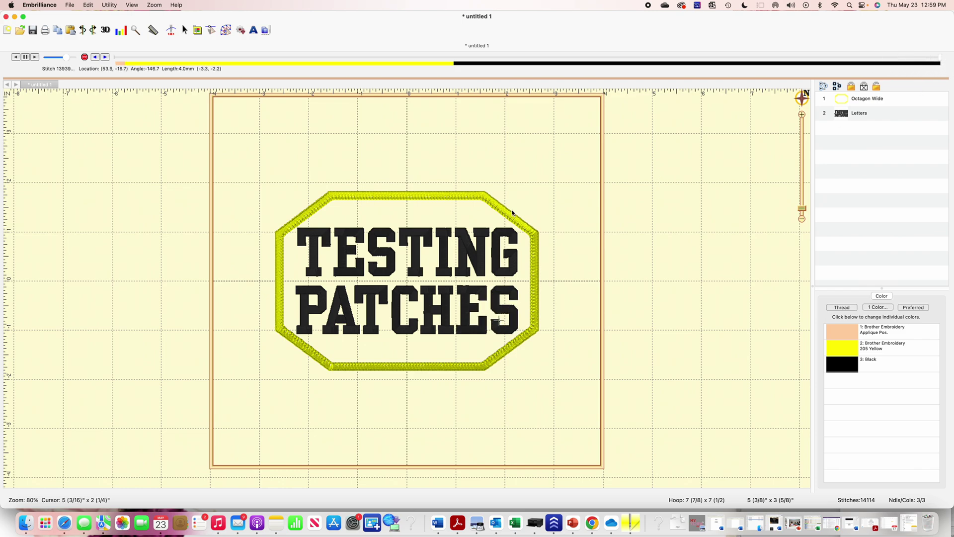
# Step: Change the octagon edge's yellow thread to Brother Embroidery 473 Dark Olive
pyautogui.click(823, 102)
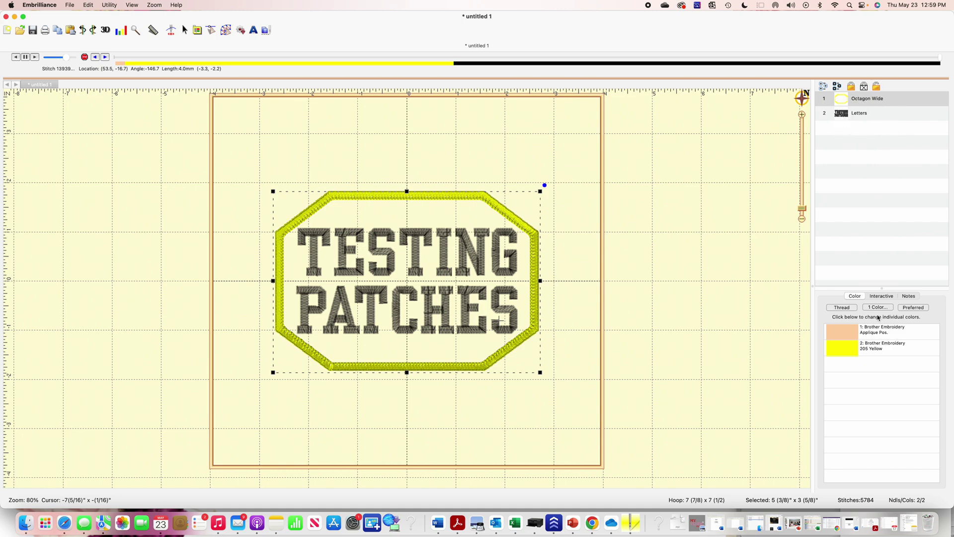
pyautogui.click(849, 349)
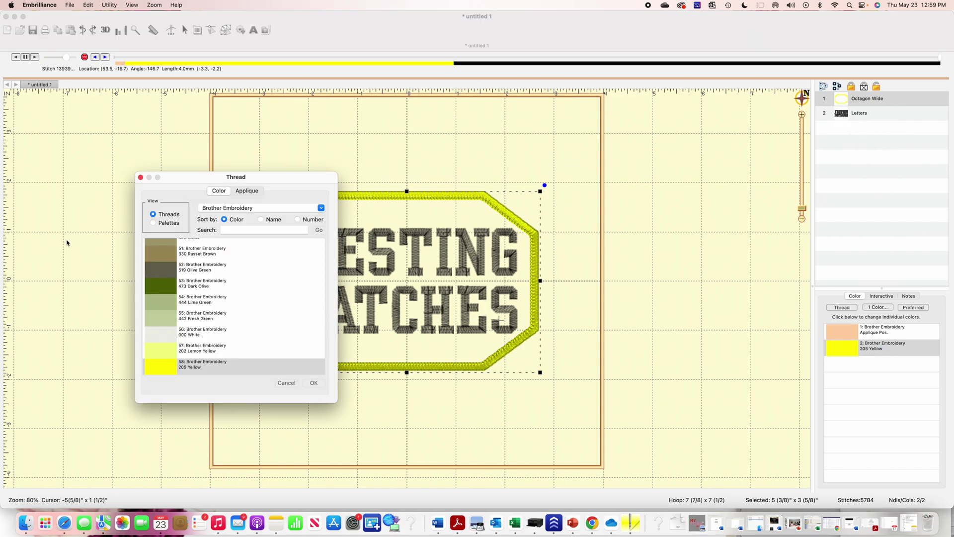
pyautogui.click(164, 287)
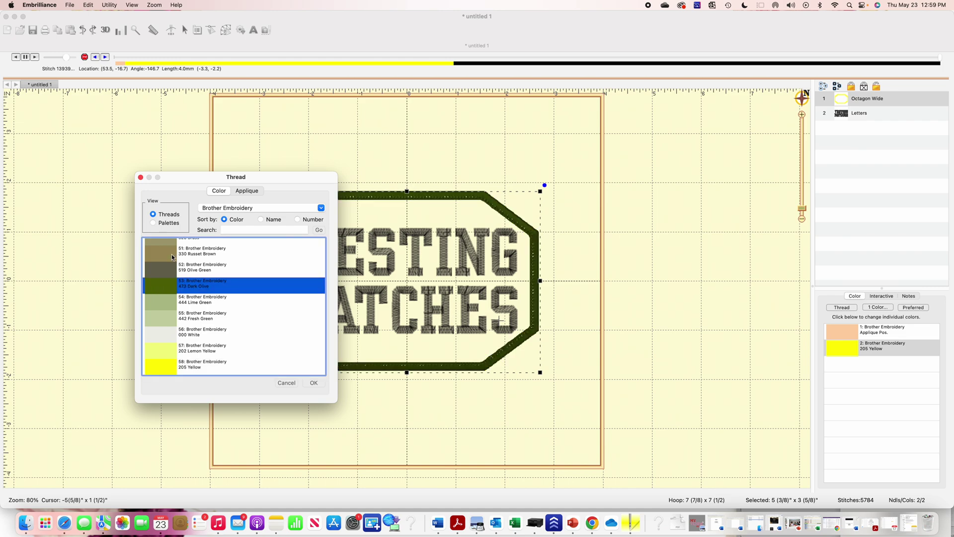
pyautogui.scroll(3, 168, 264)
pyautogui.scroll(15, 168, 263)
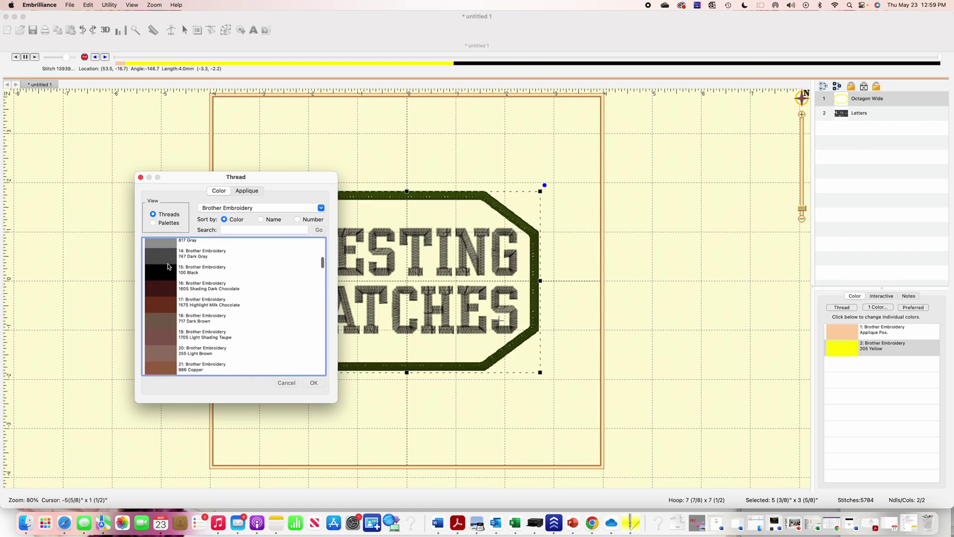
pyautogui.scroll(10, 168, 263)
pyautogui.scroll(-10, 168, 263)
pyautogui.scroll(-15, 168, 266)
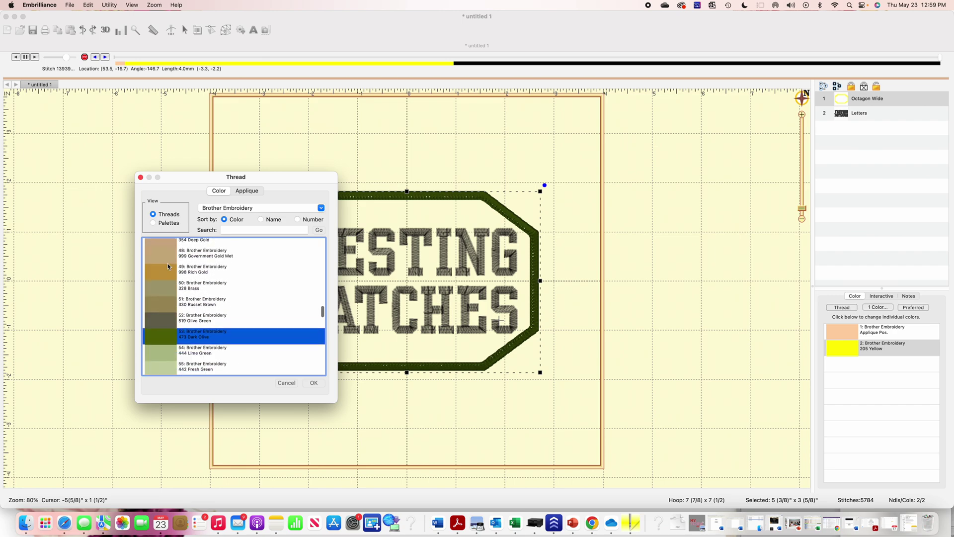
pyautogui.click(313, 383)
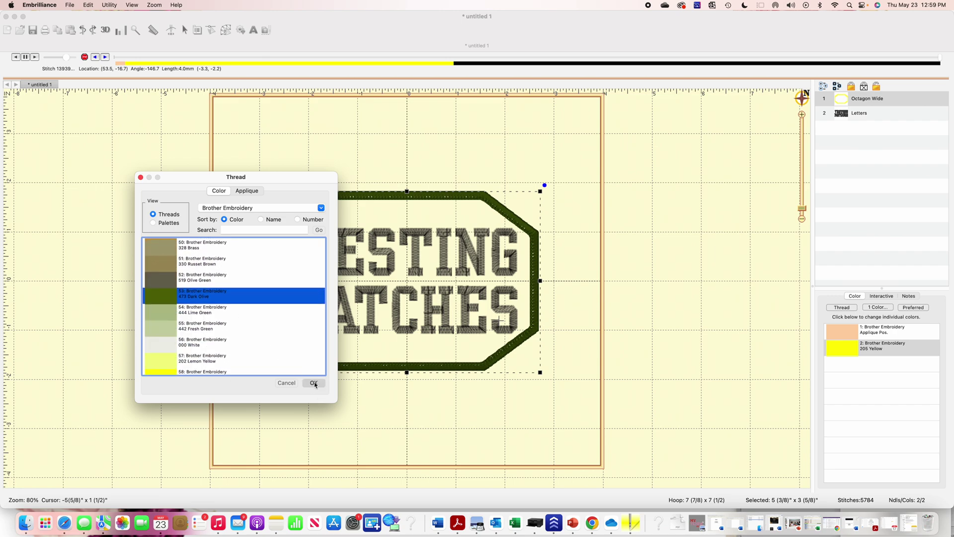
pyautogui.click(426, 421)
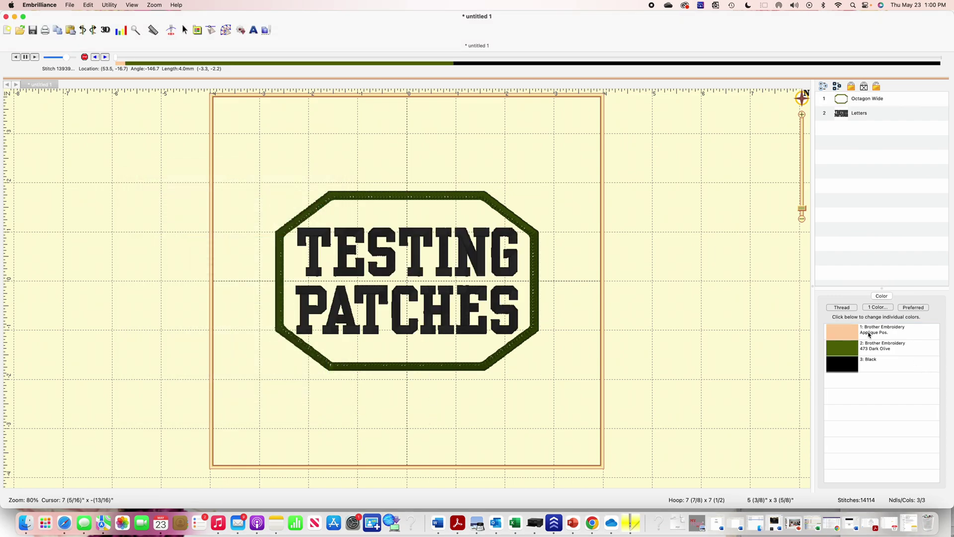
# Step: Change the lettering's thread color to Brother Embroidery 807 Carmine
pyautogui.click(822, 114)
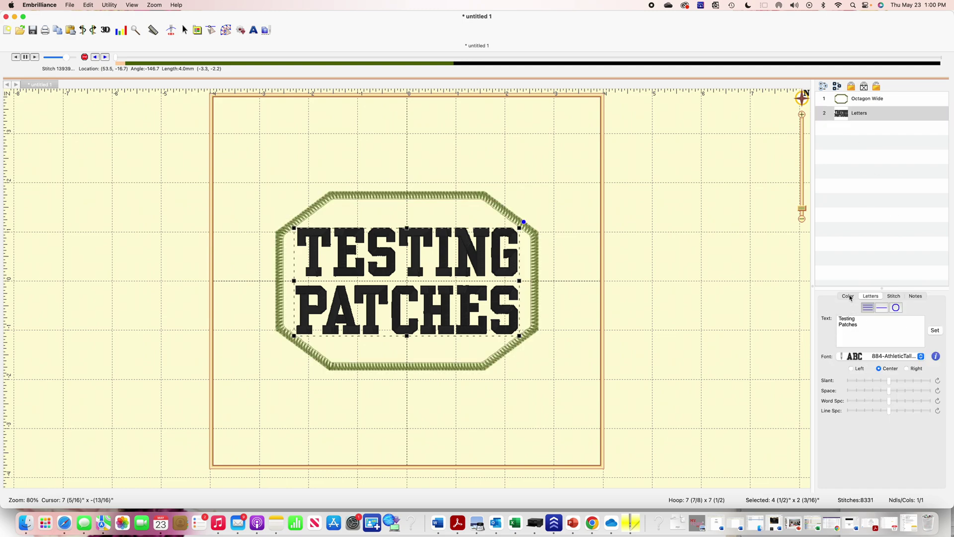
pyautogui.click(848, 296)
pyautogui.click(851, 336)
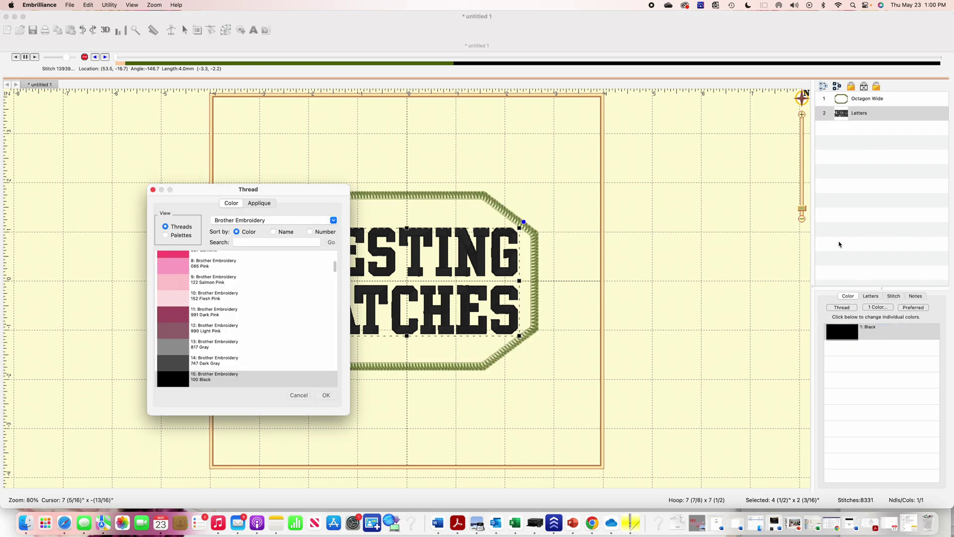
pyautogui.click(182, 257)
pyautogui.click(326, 395)
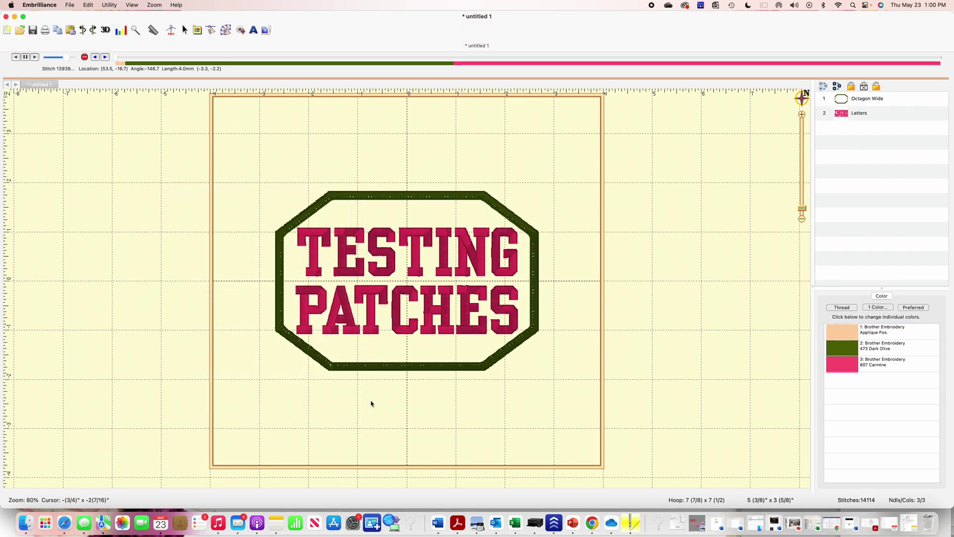
# Step: Preview the patch's stitching in the simulator from the octagon's position line through its satin edge to the finished lettering, and leave the simulator
pyautogui.click(114, 58)
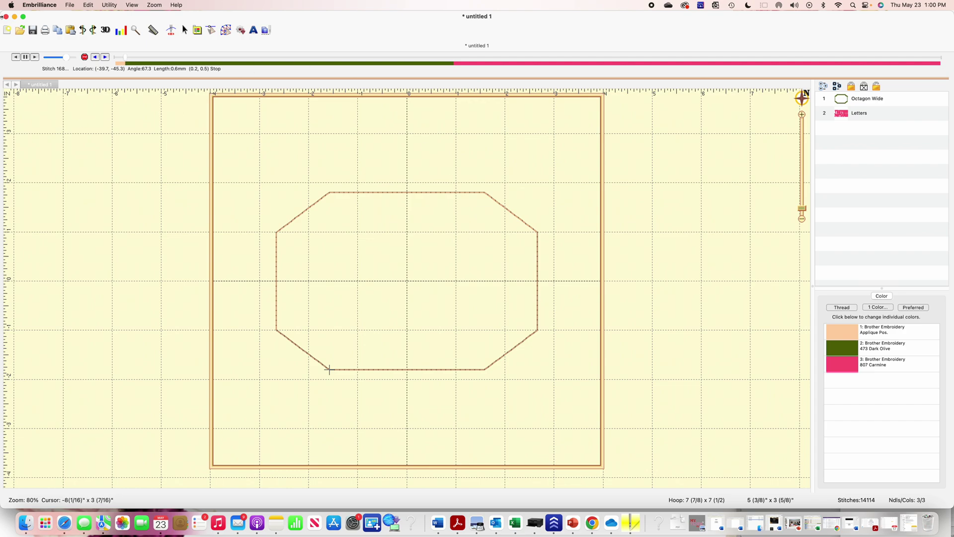
pyautogui.moveTo(125, 60)
pyautogui.mouseDown()
pyautogui.moveTo(118, 60)
pyautogui.moveTo(130, 61)
pyautogui.mouseUp()
pyautogui.moveTo(131, 62); pyautogui.dragTo(137, 63)
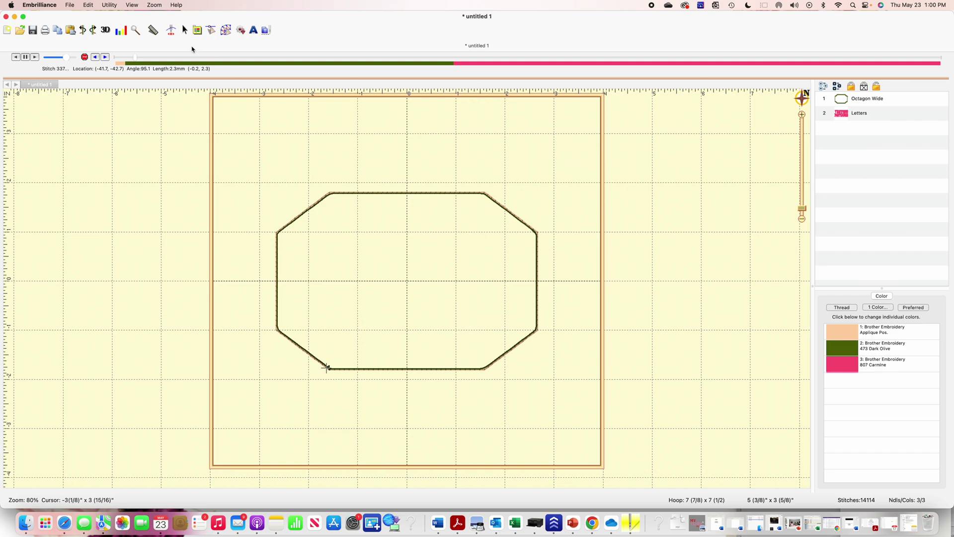
pyautogui.click(27, 58)
pyautogui.click(27, 58)
pyautogui.click(34, 57)
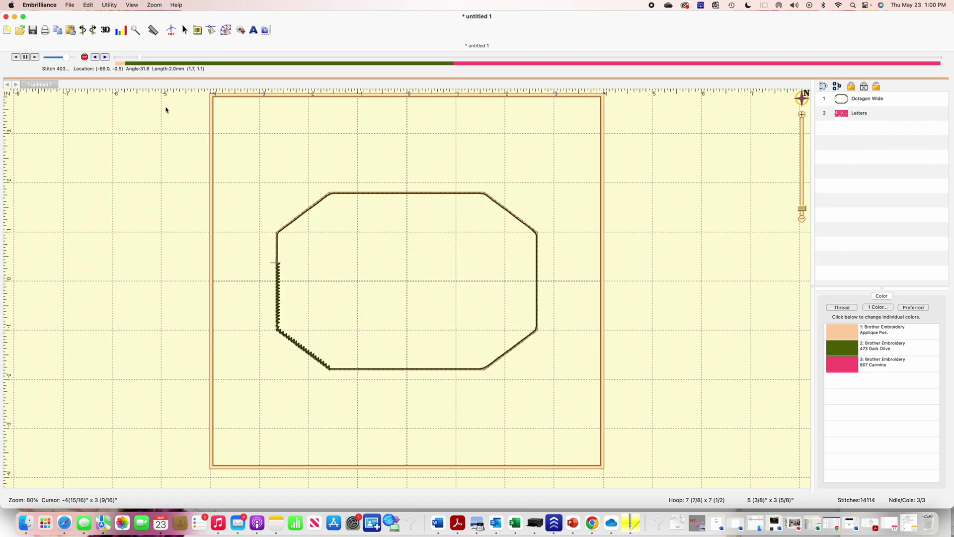
pyautogui.click(67, 58)
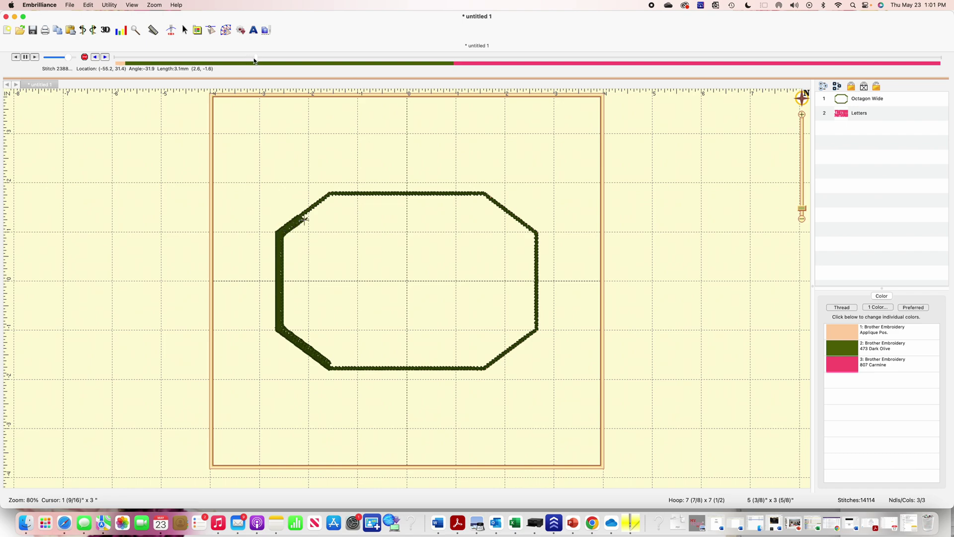
pyautogui.moveTo(251, 58)
pyautogui.mouseDown()
pyautogui.moveTo(539, 69)
pyautogui.moveTo(949, 65)
pyautogui.mouseUp()
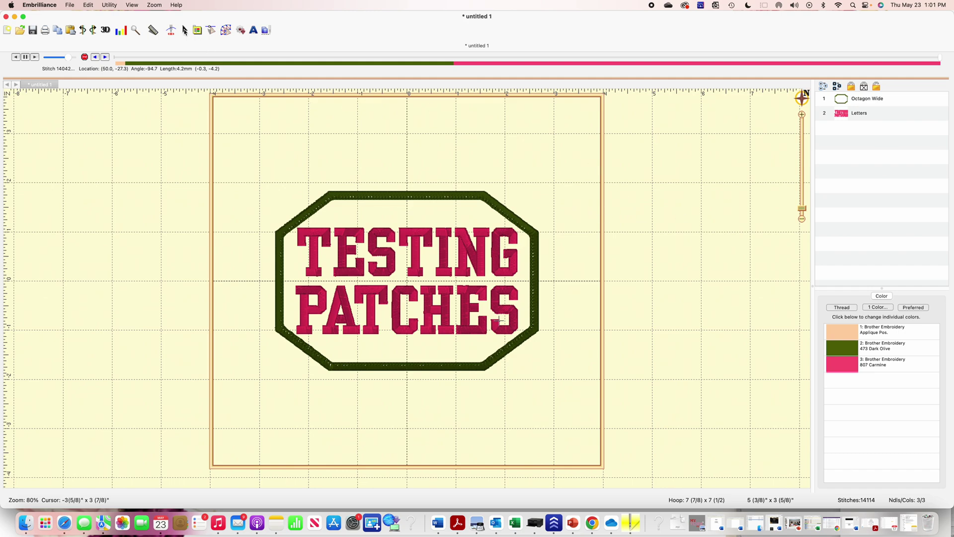
pyautogui.click(184, 31)
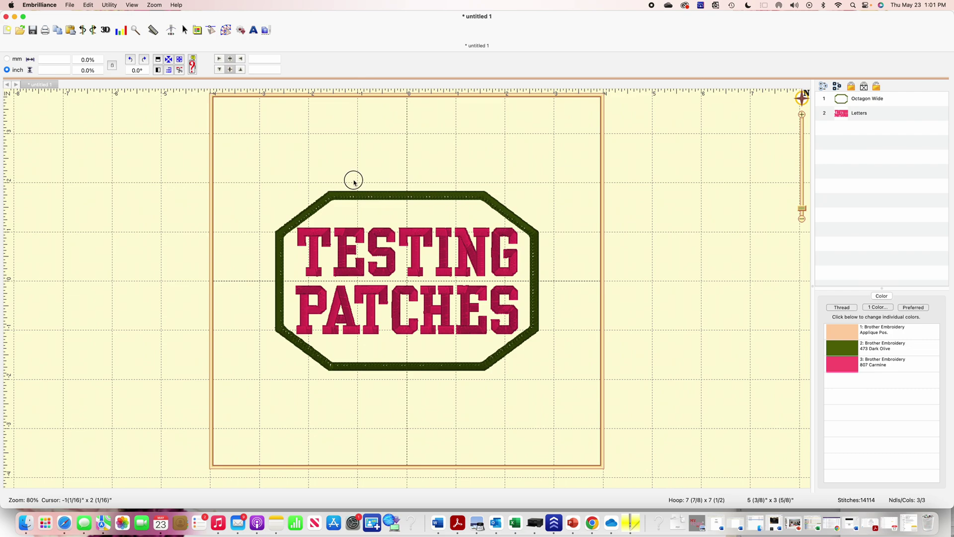
pyautogui.click(354, 203)
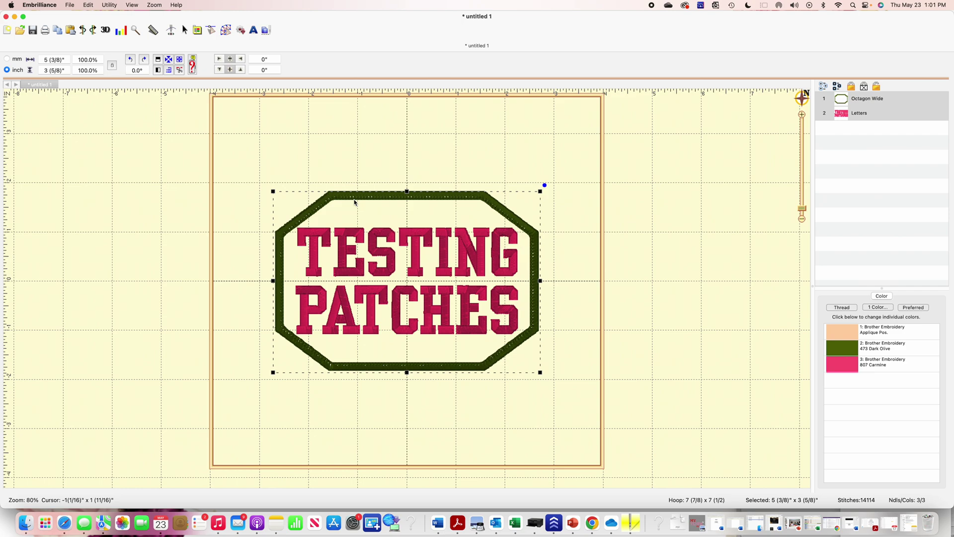
pyautogui.press('Delete')
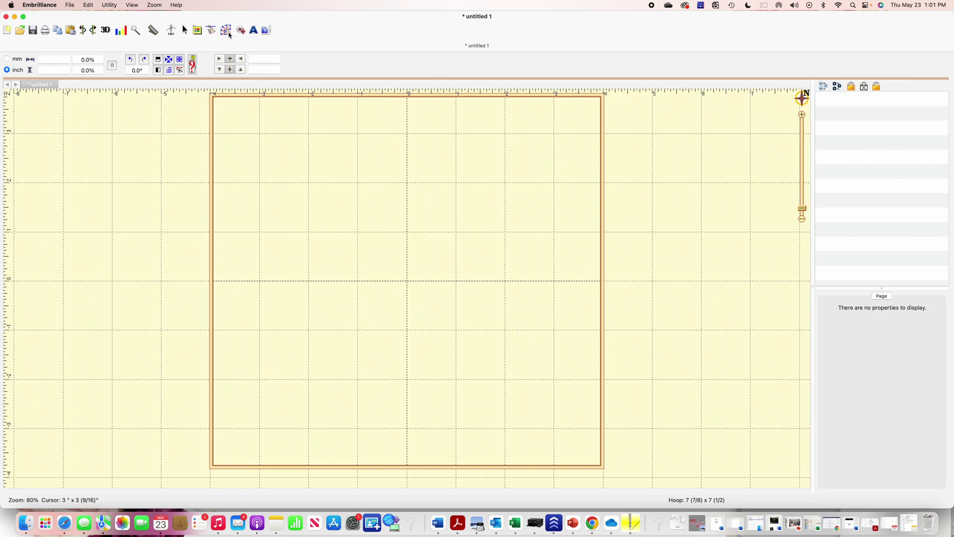
pyautogui.click(82, 29)
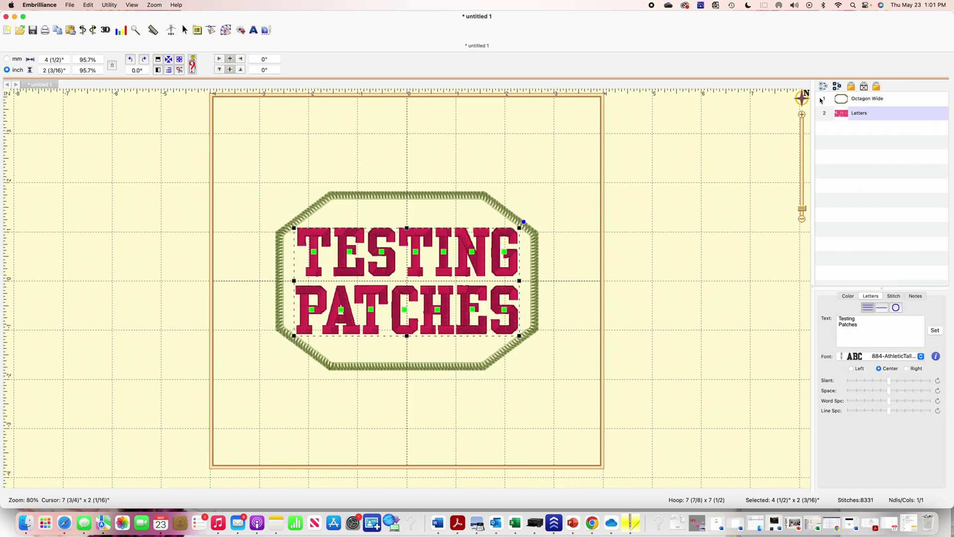
# Step: Delete the octagon patch edge, keeping only the "Testing Patches" lettering
pyautogui.click(821, 100)
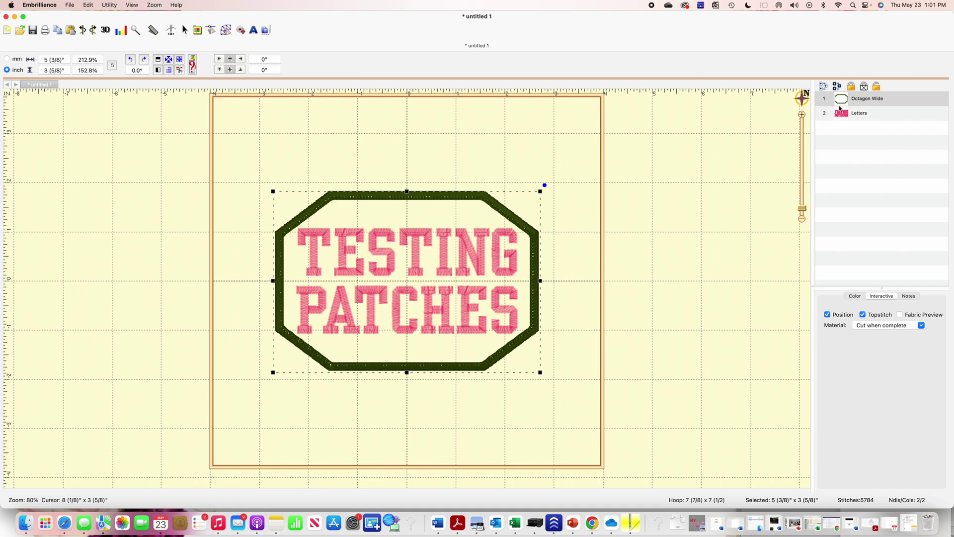
pyautogui.press('Delete')
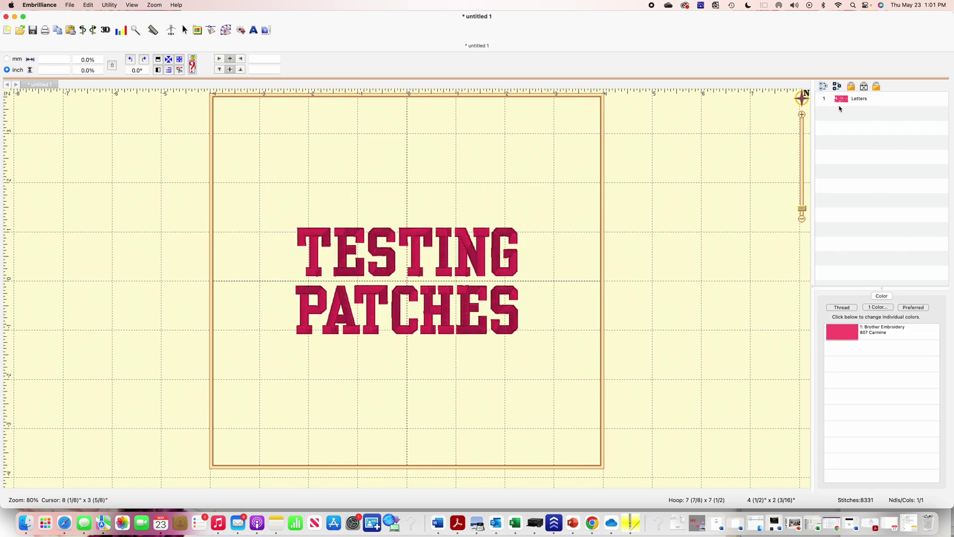
pyautogui.click(474, 274)
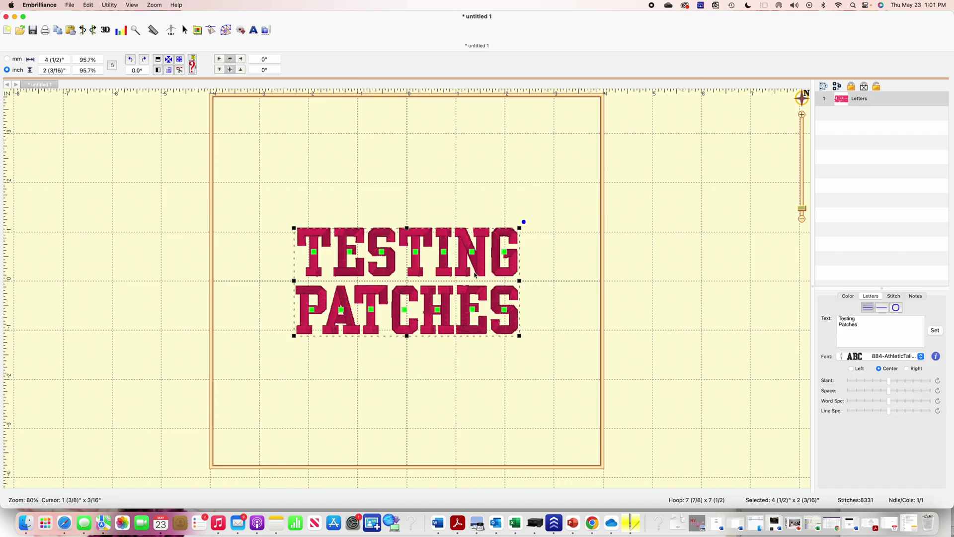
# Step: In Create mode, insert the Rectangle Horz outline from the Shapes 1 category of the Embrilliance: Outlines library
pyautogui.click(227, 32)
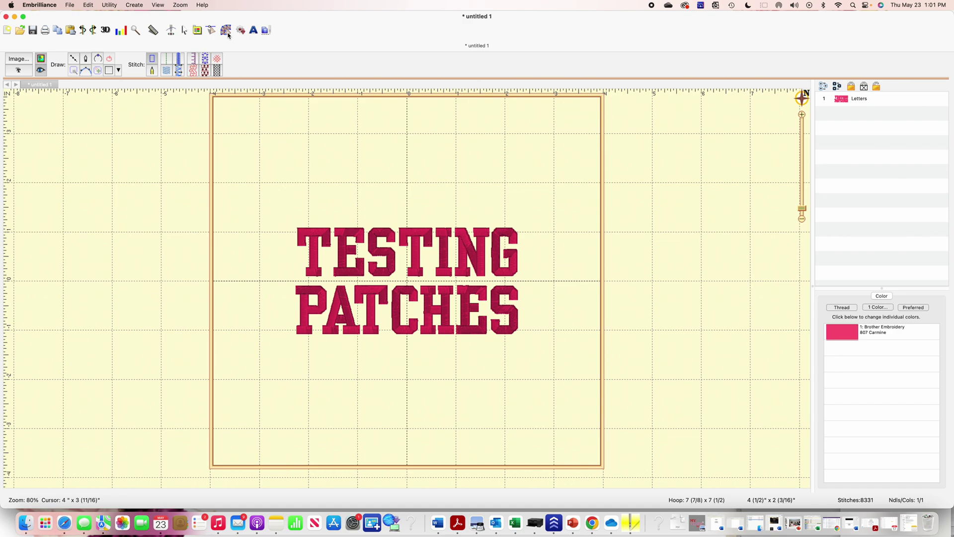
pyautogui.click(243, 33)
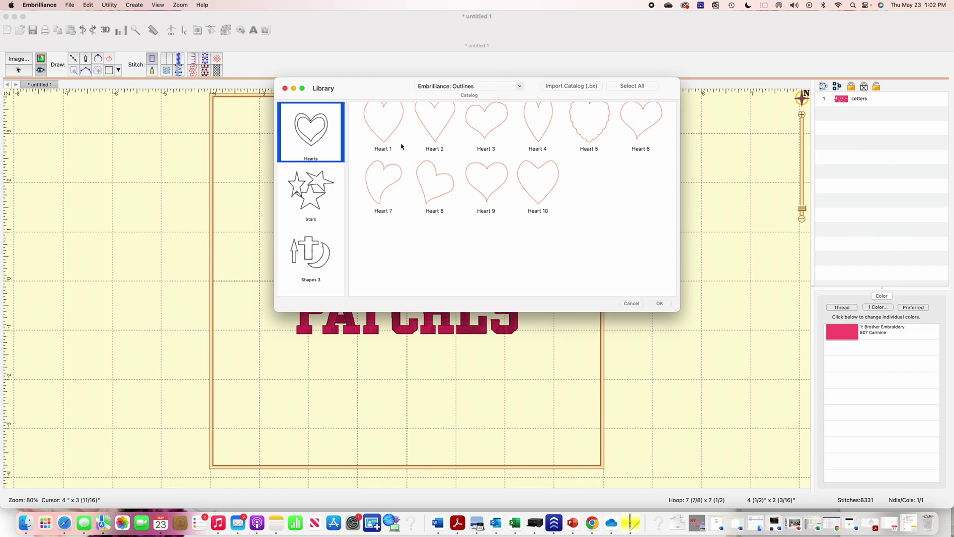
pyautogui.scroll(-10, 320, 159)
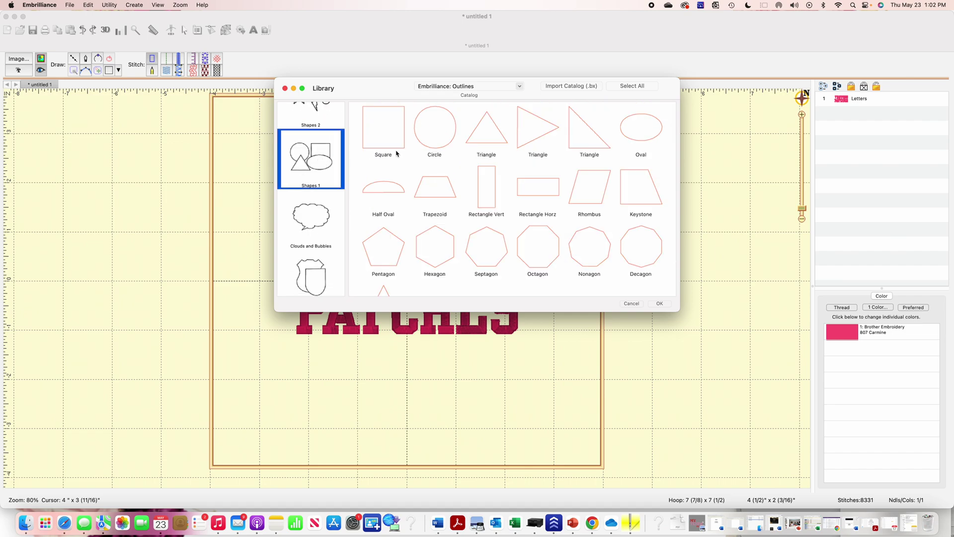
pyautogui.click(537, 198)
pyautogui.click(659, 304)
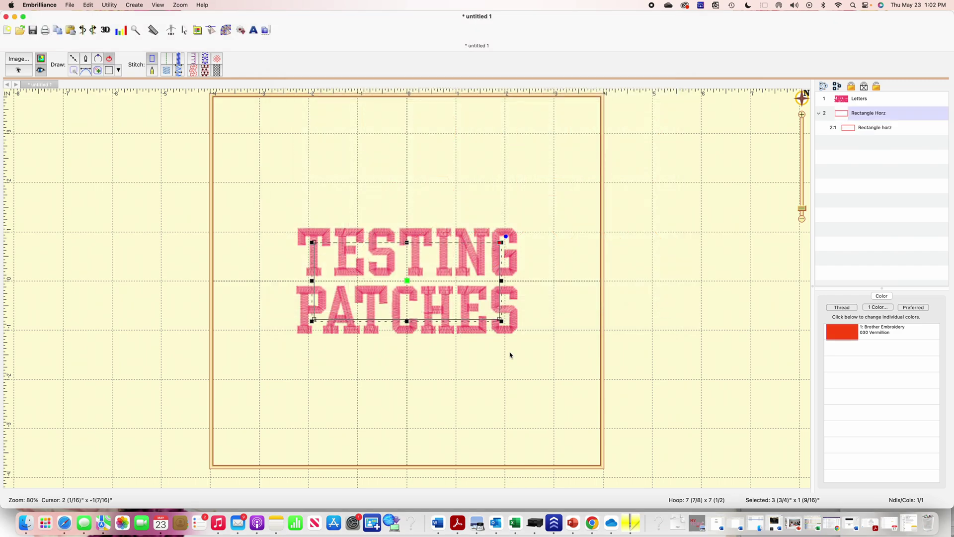
# Step: Enlarge the rectangle to about 4 5/8" × 1 15/16" and shrink the lettering to about 3 11/16" × 1 3/4" to fit inside it
pyautogui.moveTo(515, 332); pyautogui.dragTo(551, 348)
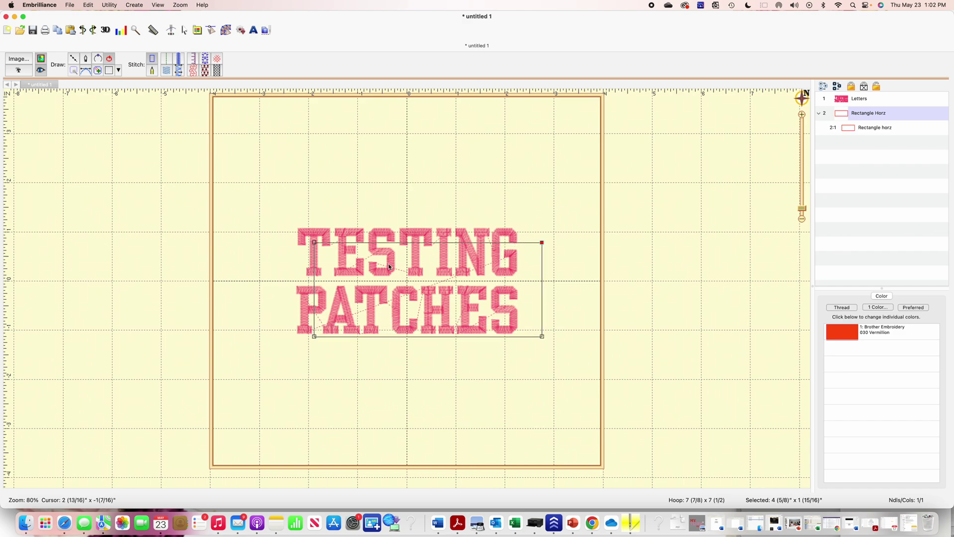
pyautogui.click(310, 234)
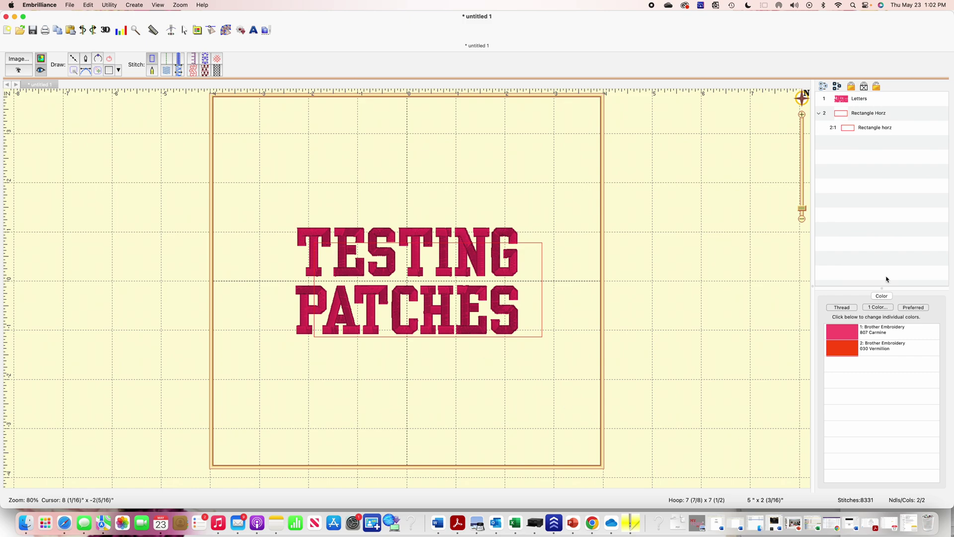
pyautogui.click(841, 99)
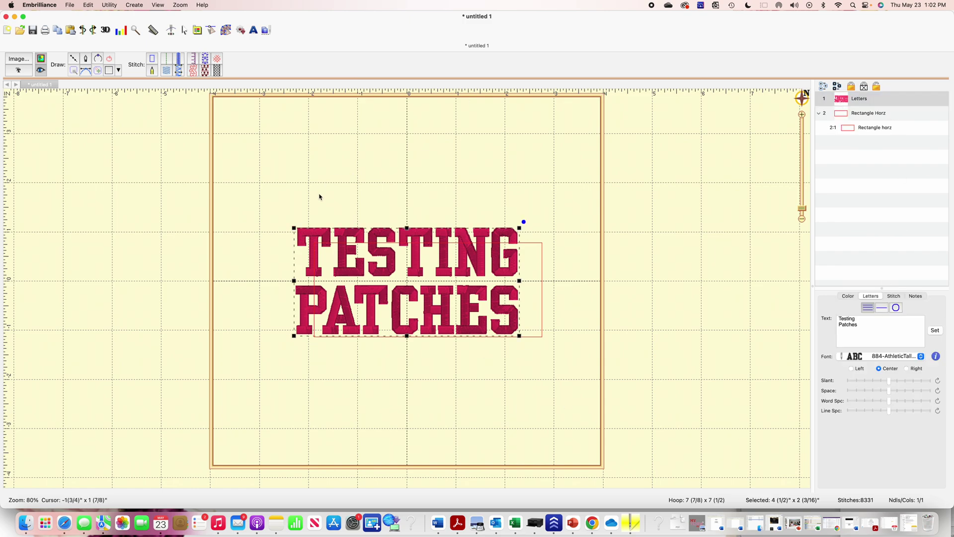
pyautogui.moveTo(293, 226); pyautogui.dragTo(333, 246)
pyautogui.click(598, 283)
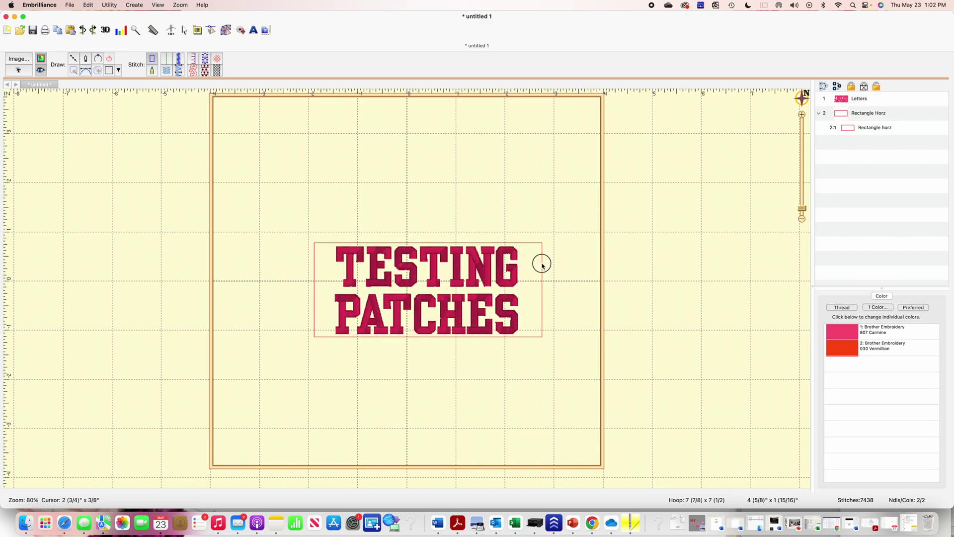
# Step: Convert the rectangle outline around the lettering to a satin border
pyautogui.click(542, 262)
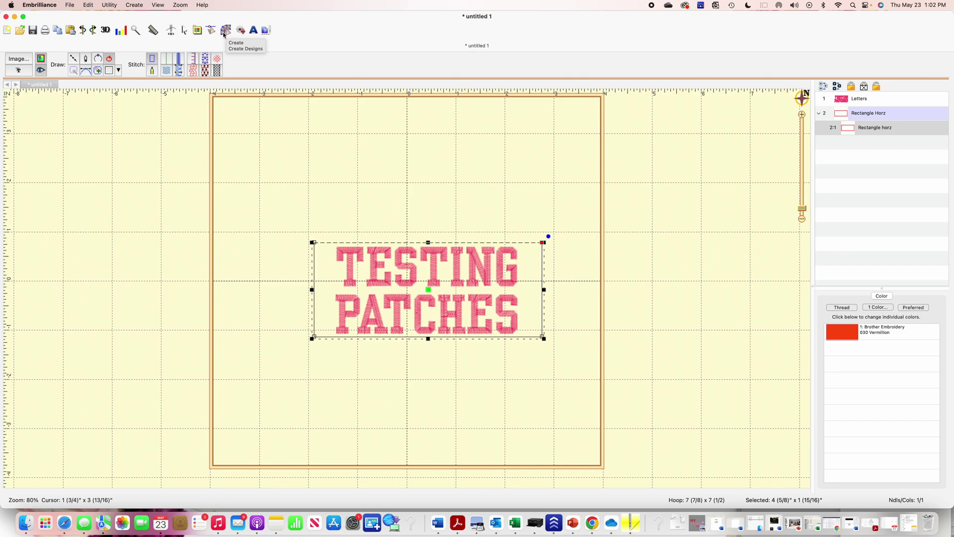
pyautogui.click(177, 60)
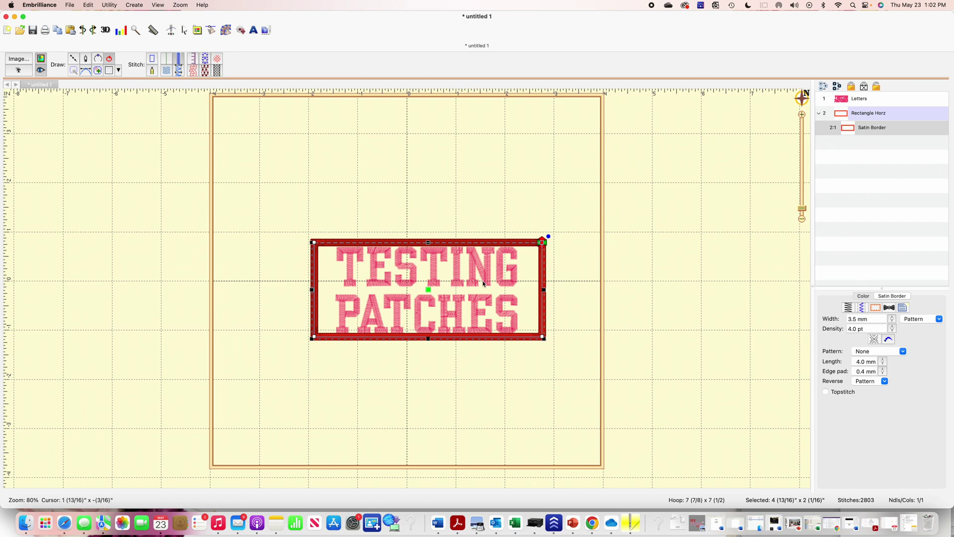
pyautogui.click(466, 381)
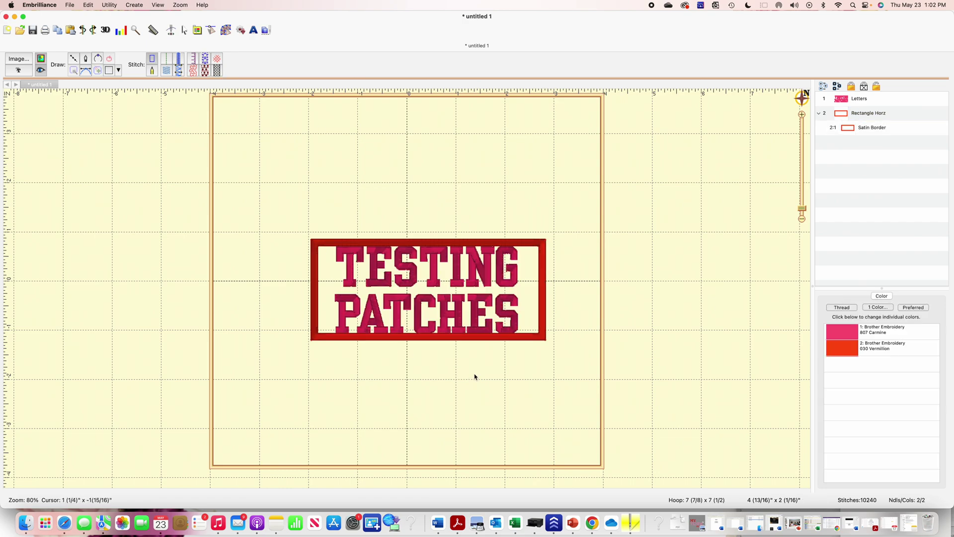
# Step: Set the rectangle's satin border width to 1.7 mm
pyautogui.click(488, 341)
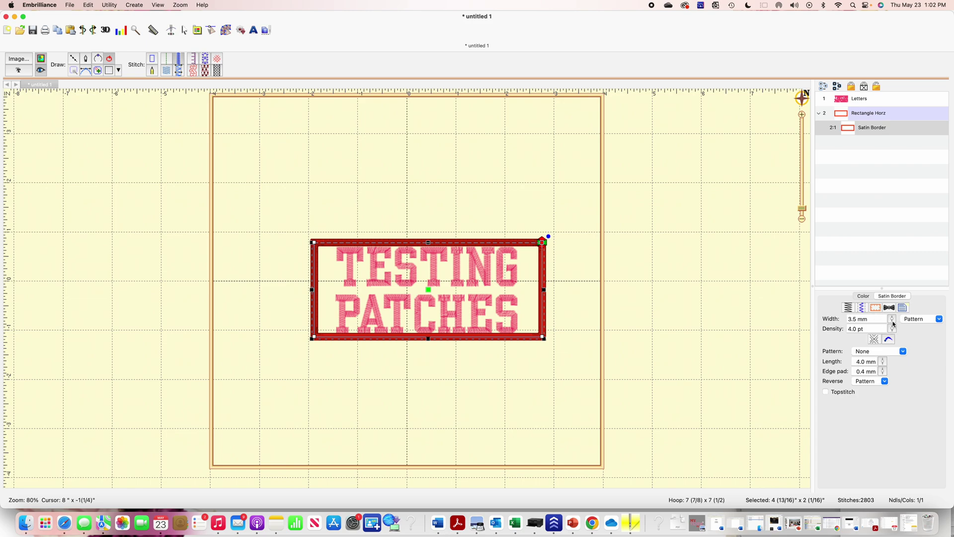
pyautogui.moveTo(893, 321); pyautogui.dragTo(893, 334)
pyautogui.click(533, 399)
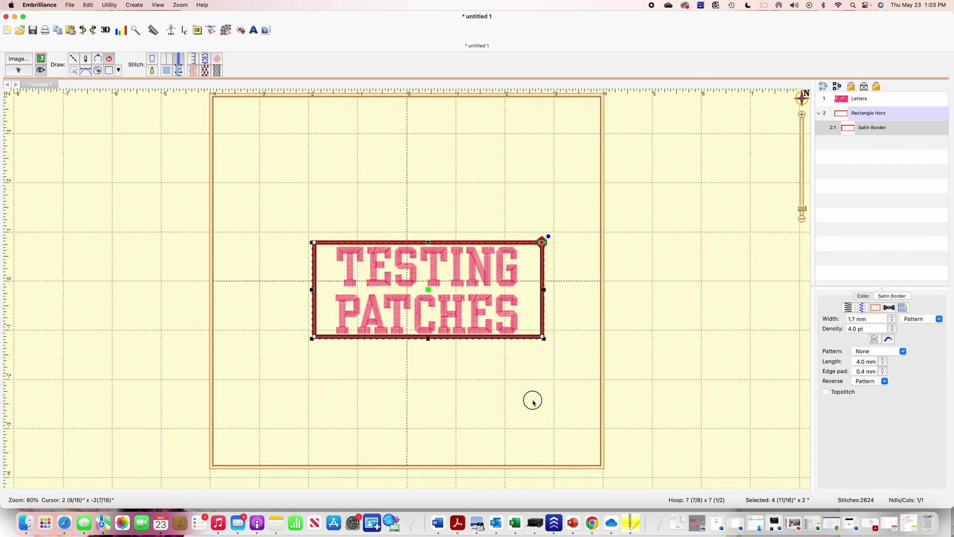
# Step: Resize the rectangle border to about 4 1/2" × 2 1/8" by raising its upper side and pulling in its left side
pyautogui.click(428, 243)
pyautogui.moveTo(427, 234); pyautogui.dragTo(428, 234)
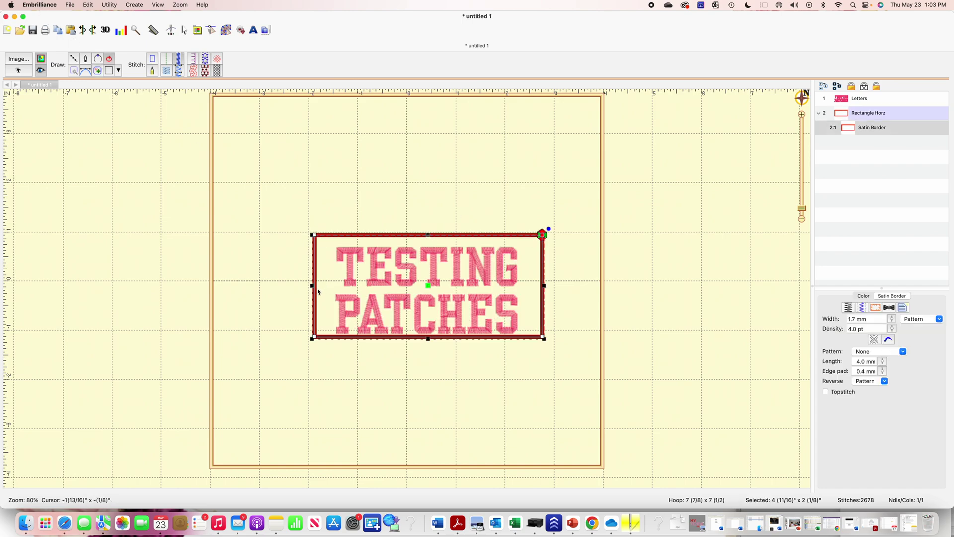
pyautogui.moveTo(312, 285); pyautogui.dragTo(325, 288)
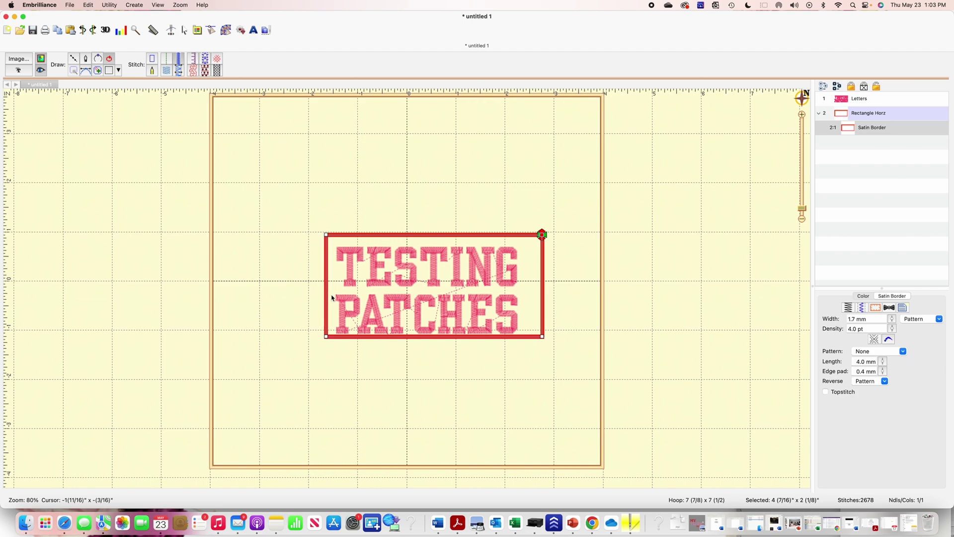
# Step: Center the rectangle border in the hoop and center the lettering in the hoop as well
pyautogui.click(118, 7)
pyautogui.click(120, 17)
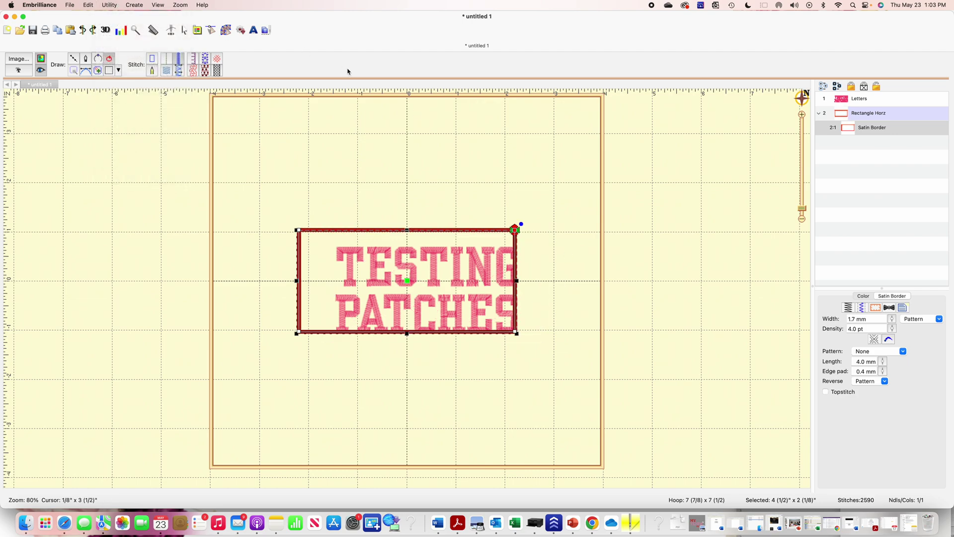
pyautogui.click(845, 100)
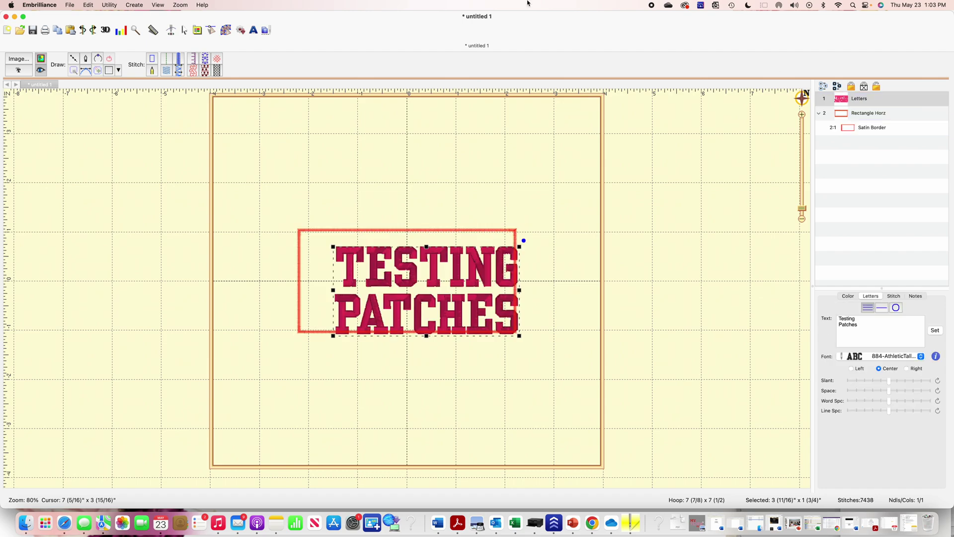
pyautogui.click(110, 6)
pyautogui.click(119, 18)
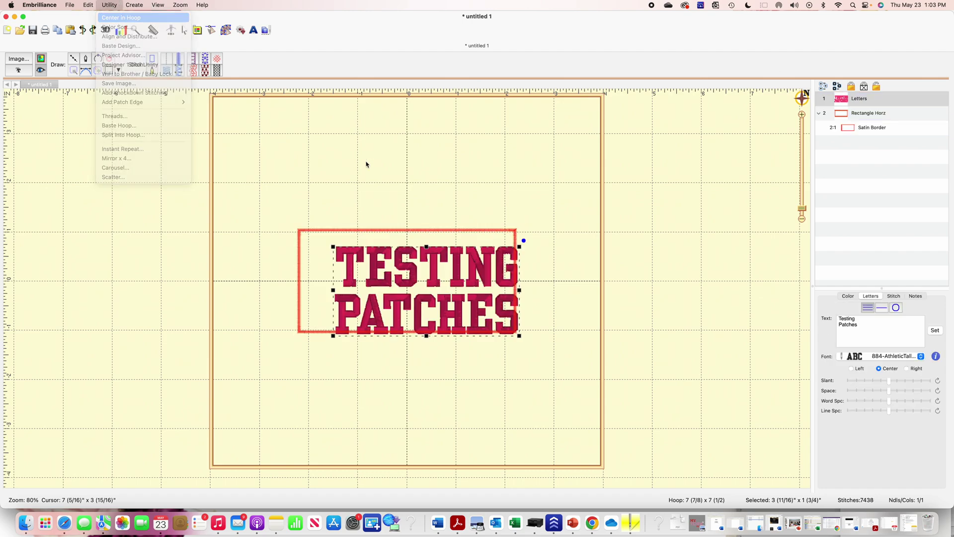
pyautogui.click(381, 169)
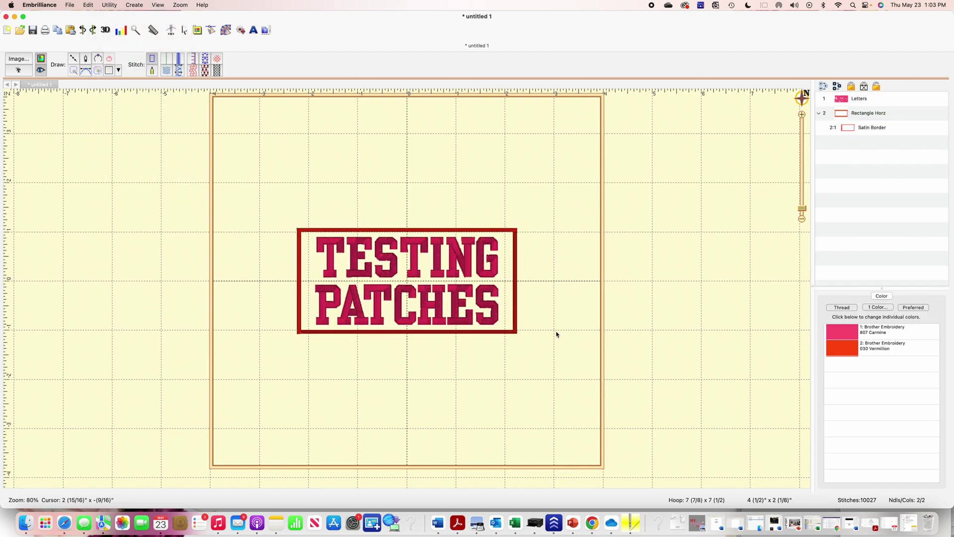
# Step: Change the rectangle satin border's thread color to Brother Embroidery 336 Tangerine
pyautogui.click(517, 332)
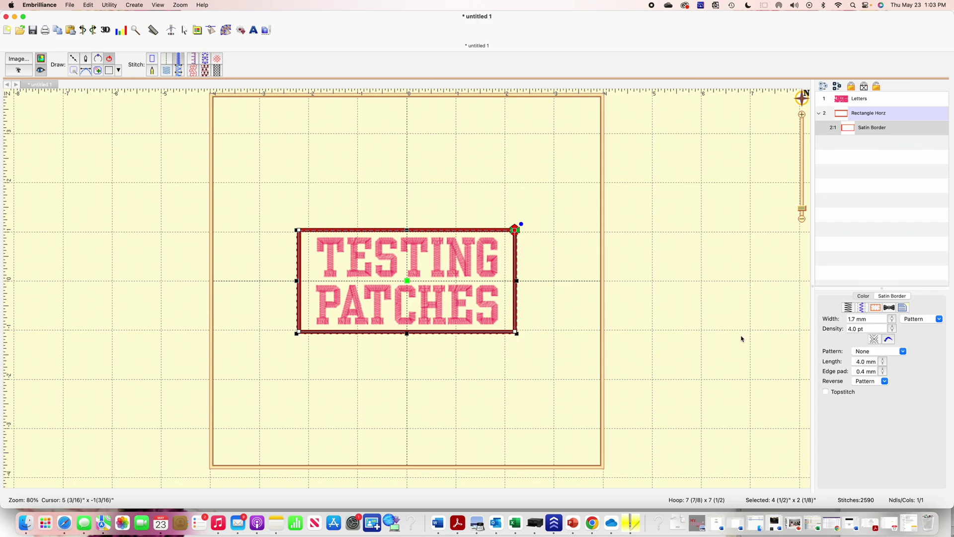
pyautogui.click(862, 296)
pyautogui.click(842, 338)
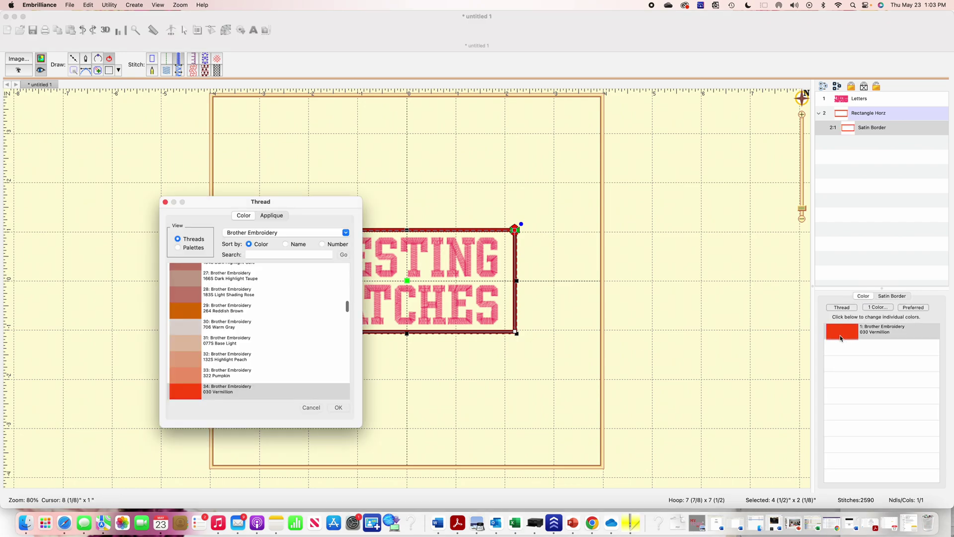
pyautogui.scroll(-2, 187, 325)
pyautogui.scroll(-3, 188, 326)
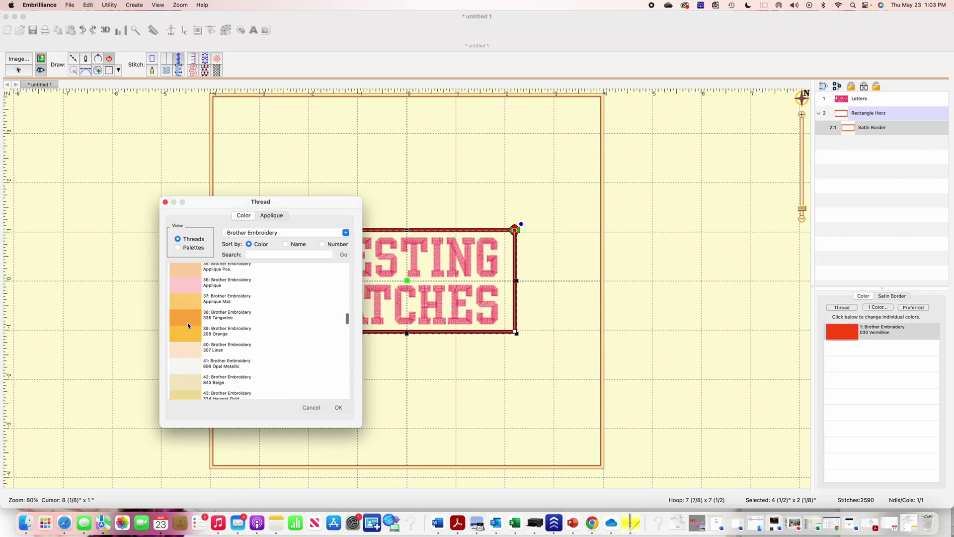
pyautogui.click(188, 326)
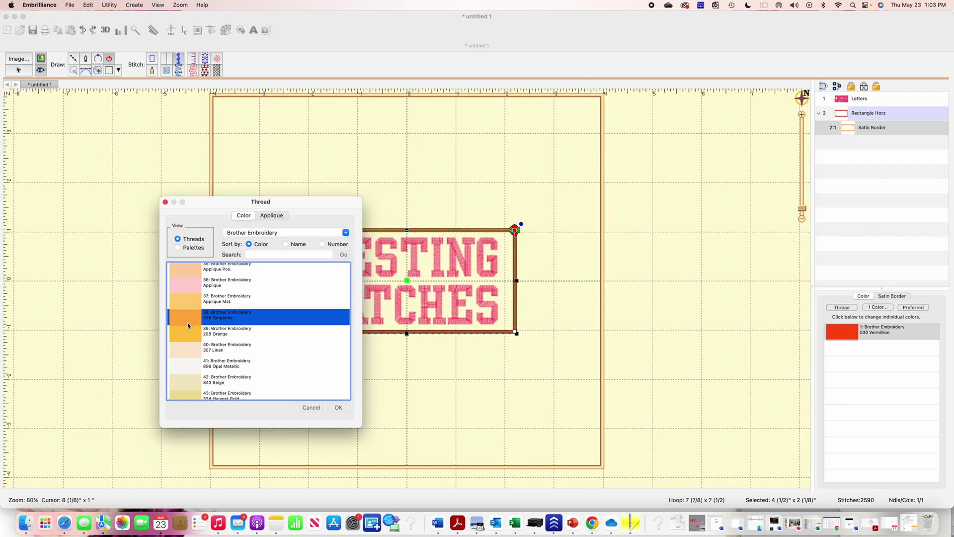
pyautogui.click(337, 407)
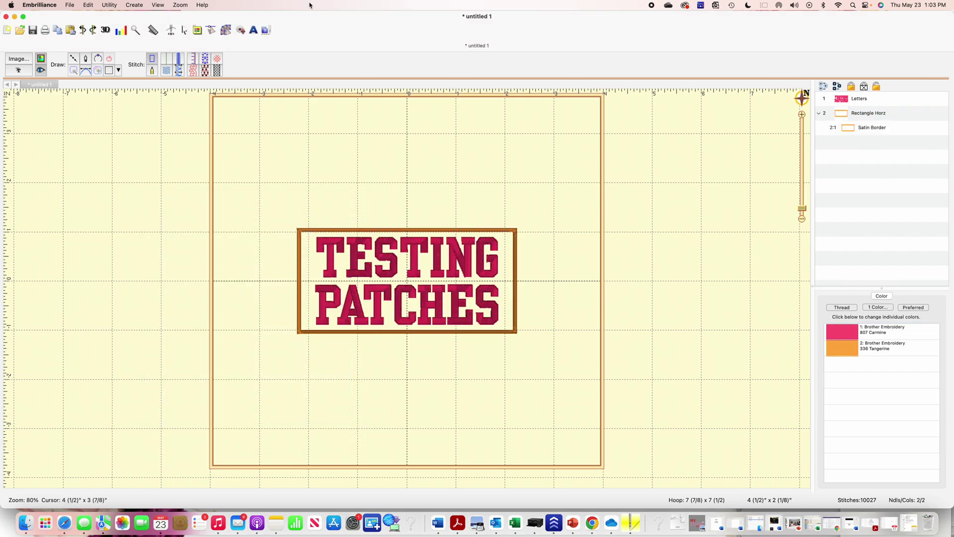
# Step: Try reshaping the rectangle border by pulling its upper-right corner point inward, and undo that change
pyautogui.click(451, 230)
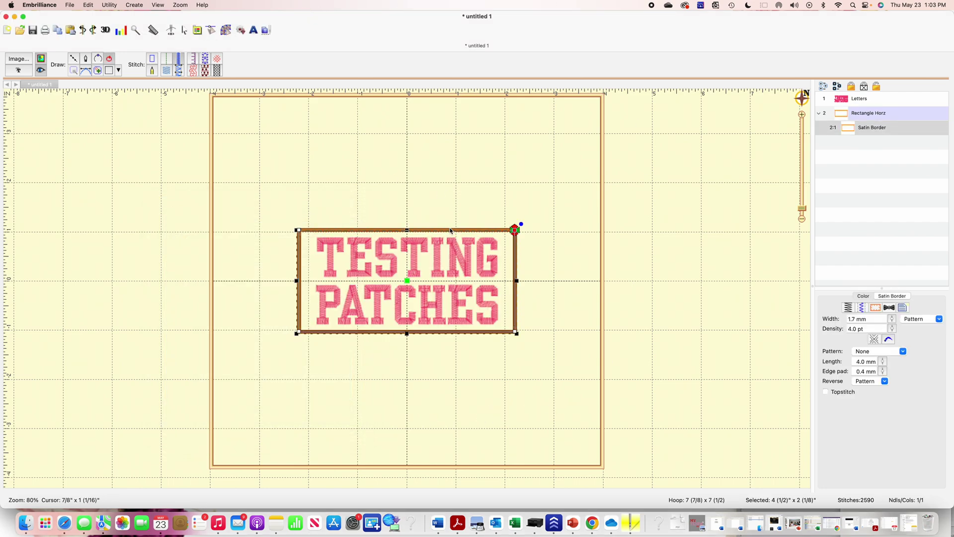
pyautogui.click(561, 245)
pyautogui.click(514, 231)
pyautogui.moveTo(514, 230); pyautogui.dragTo(497, 230)
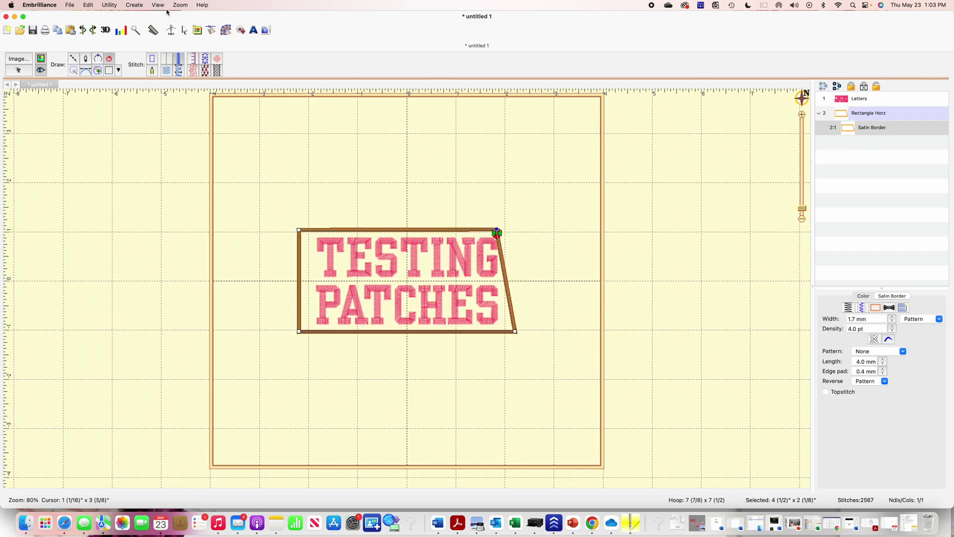
pyautogui.click(82, 29)
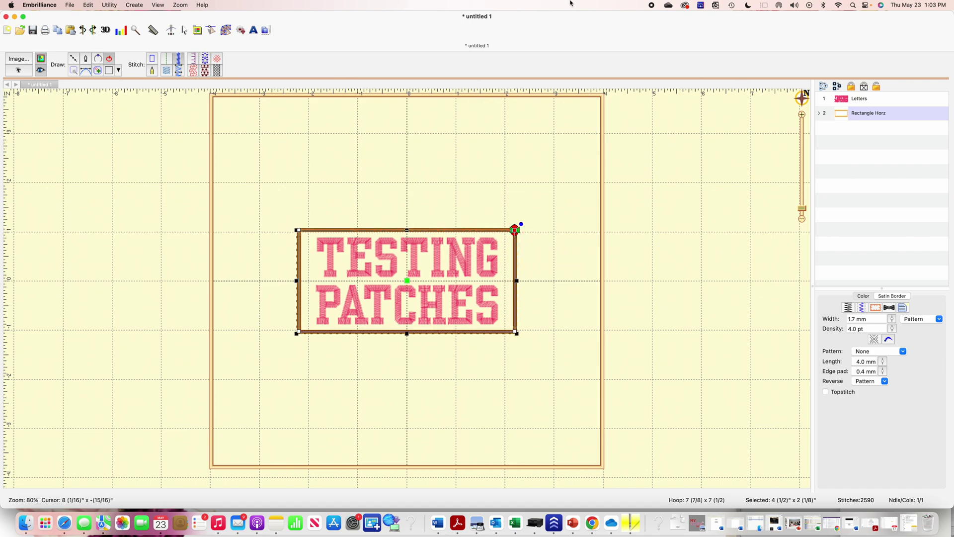
# Step: Move the lettering to last in the stitch order, after the rectangle border, and expand the rectangle's entry in the object list
pyautogui.click(185, 31)
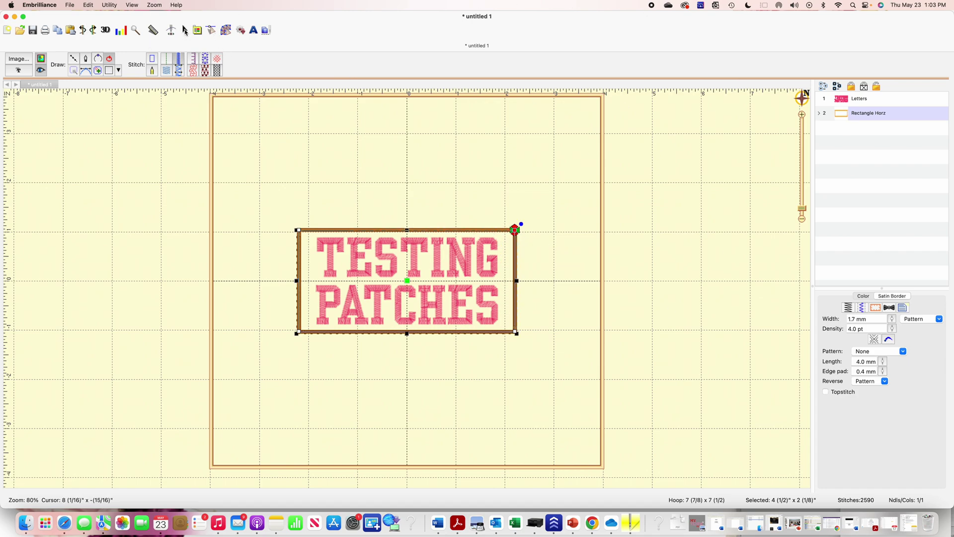
pyautogui.click(171, 31)
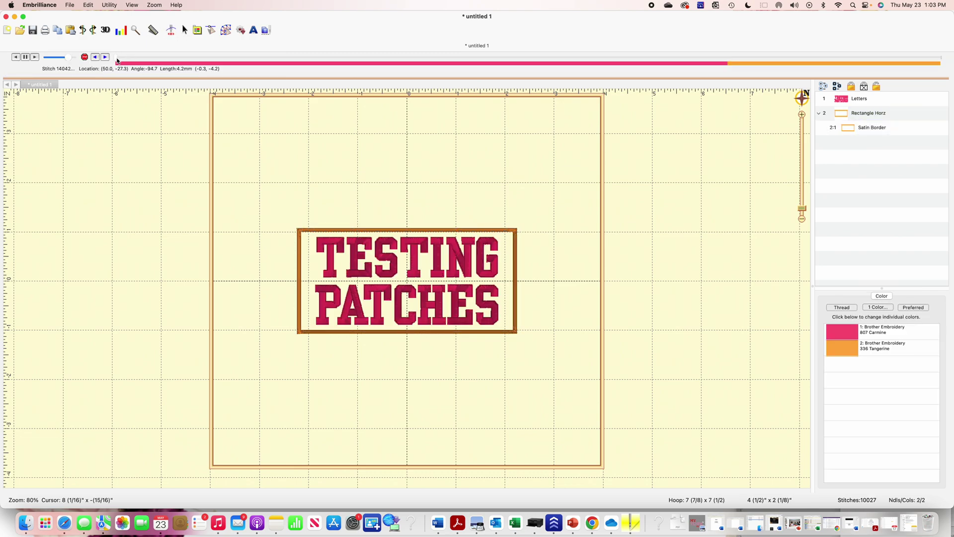
pyautogui.click(825, 102)
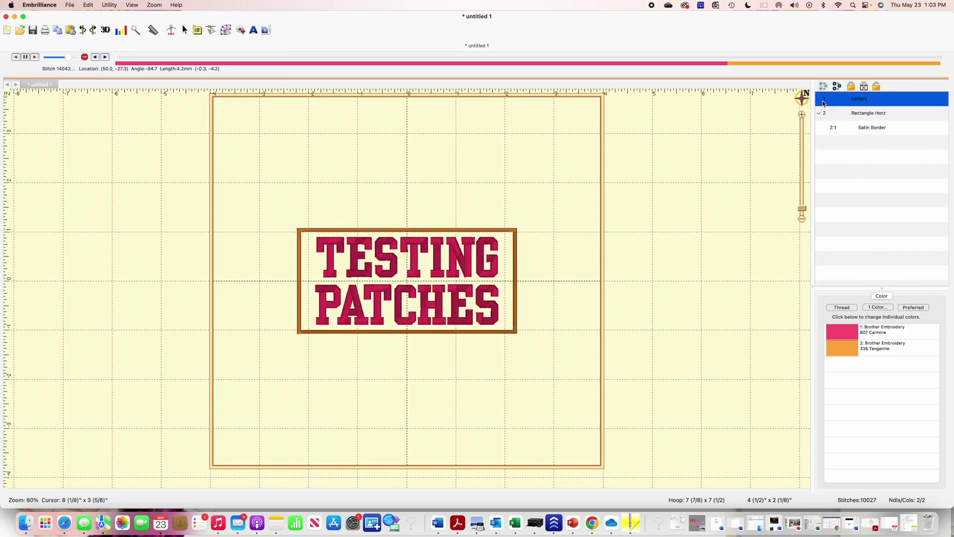
pyautogui.rightClick(826, 103)
pyautogui.click(826, 103)
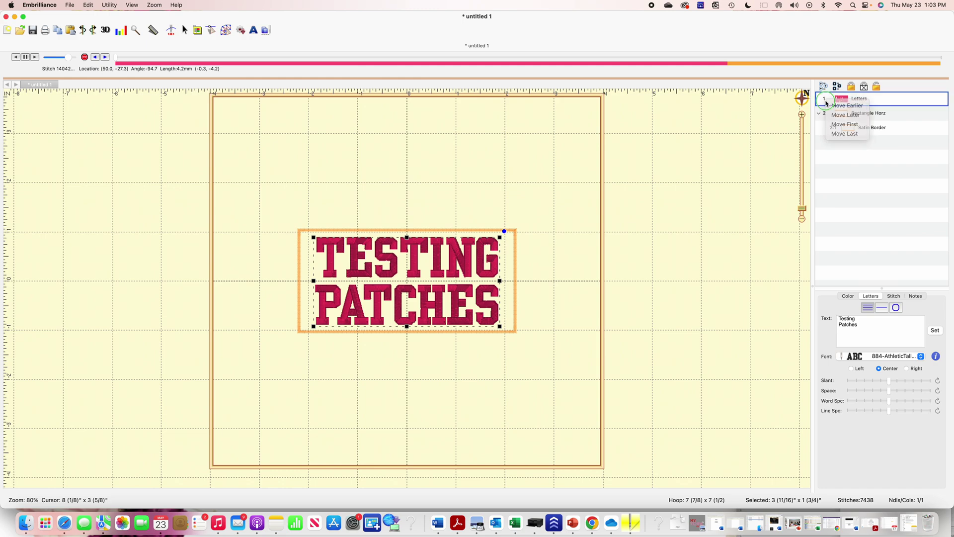
pyautogui.rightClick(826, 103)
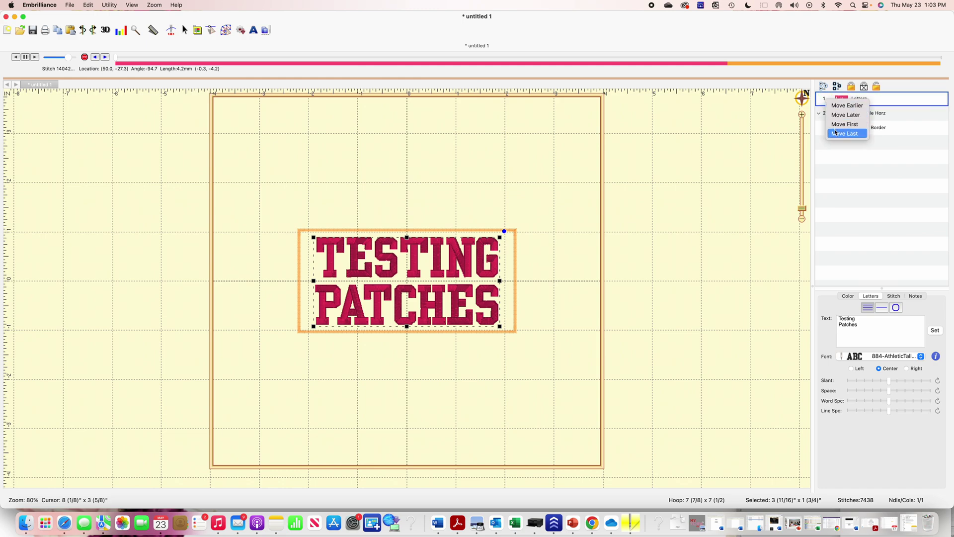
pyautogui.click(836, 132)
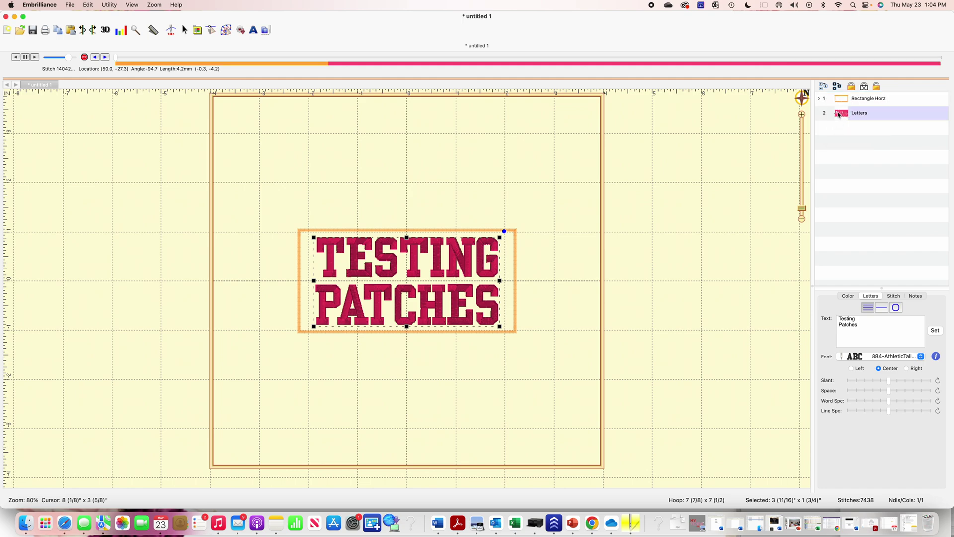
pyautogui.click(819, 98)
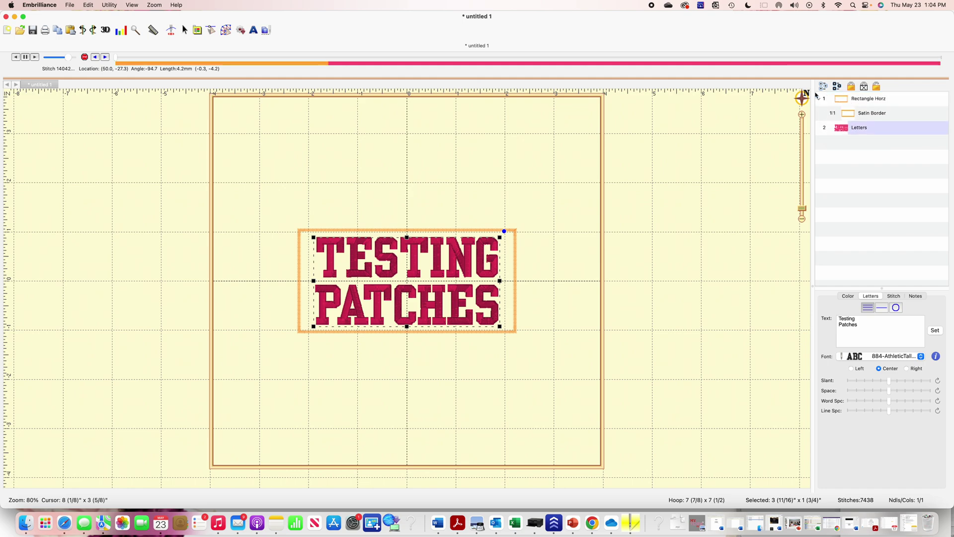
# Step: Preview the stitch-out from the border's first running stitches through the satin border to the end of the lettering
pyautogui.click(185, 31)
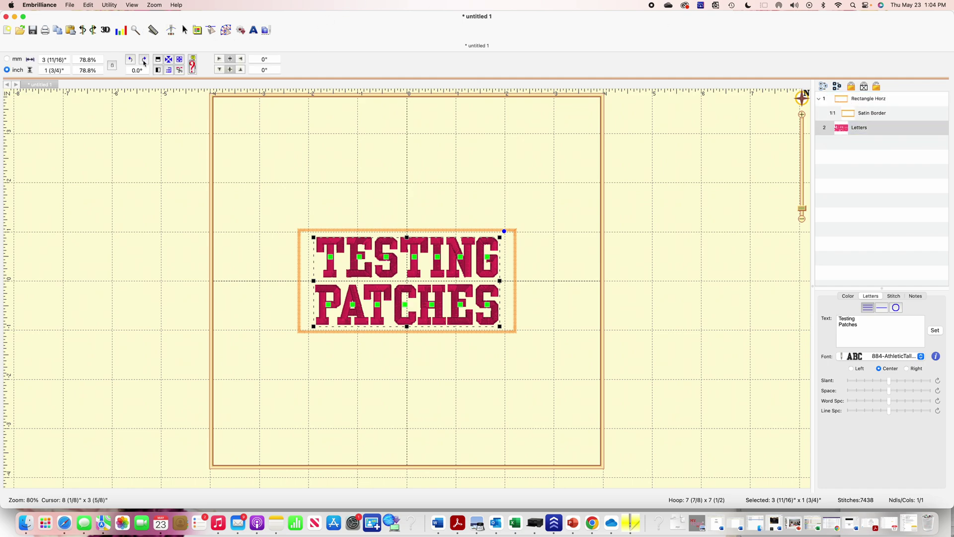
pyautogui.click(171, 31)
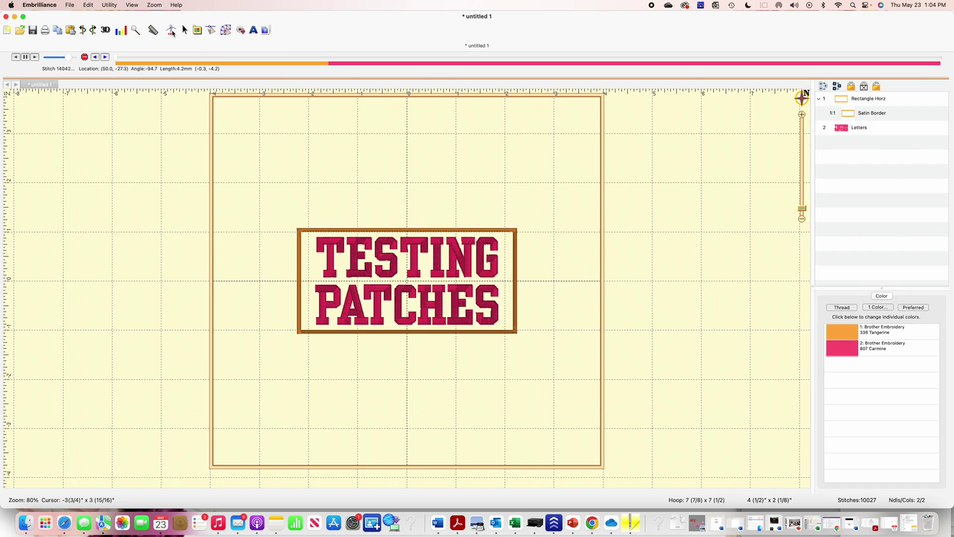
pyautogui.moveTo(117, 61); pyautogui.dragTo(128, 63)
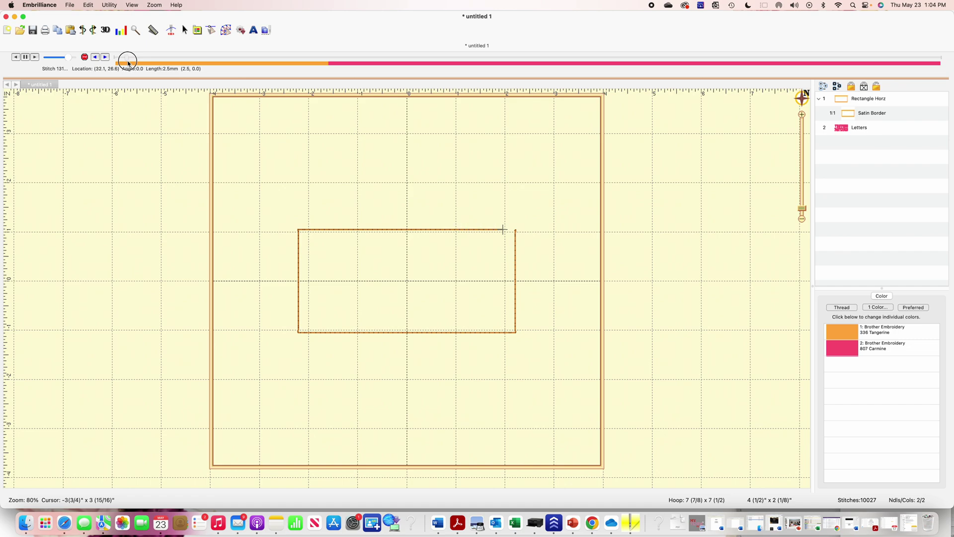
pyautogui.click(105, 57)
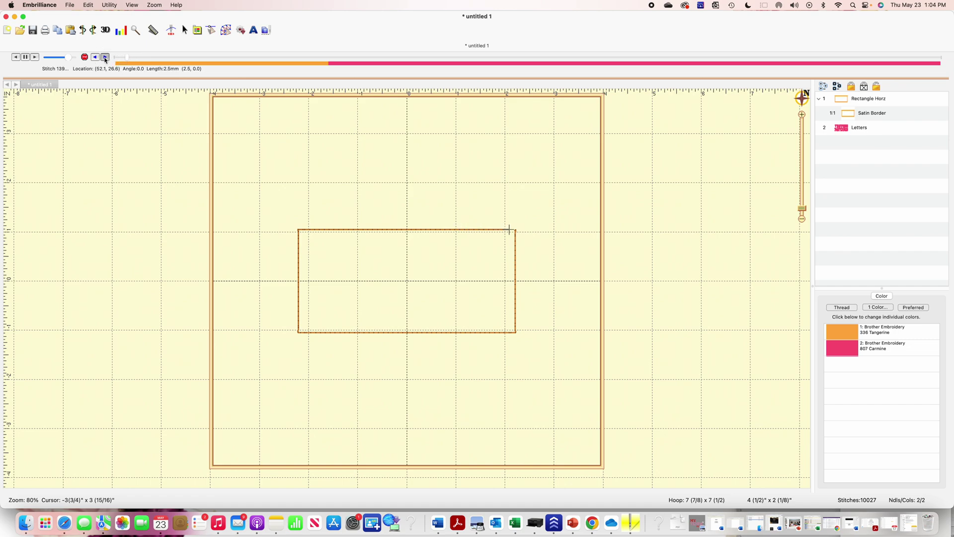
pyautogui.click(105, 57)
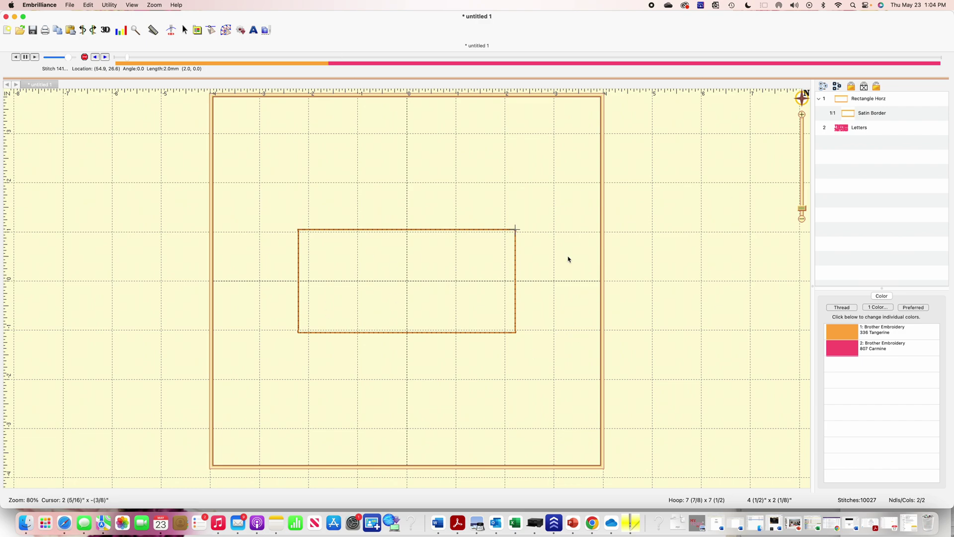
pyautogui.moveTo(128, 60)
pyautogui.mouseDown()
pyautogui.moveTo(692, 89)
pyautogui.moveTo(774, 64)
pyautogui.moveTo(934, 69)
pyautogui.mouseUp()
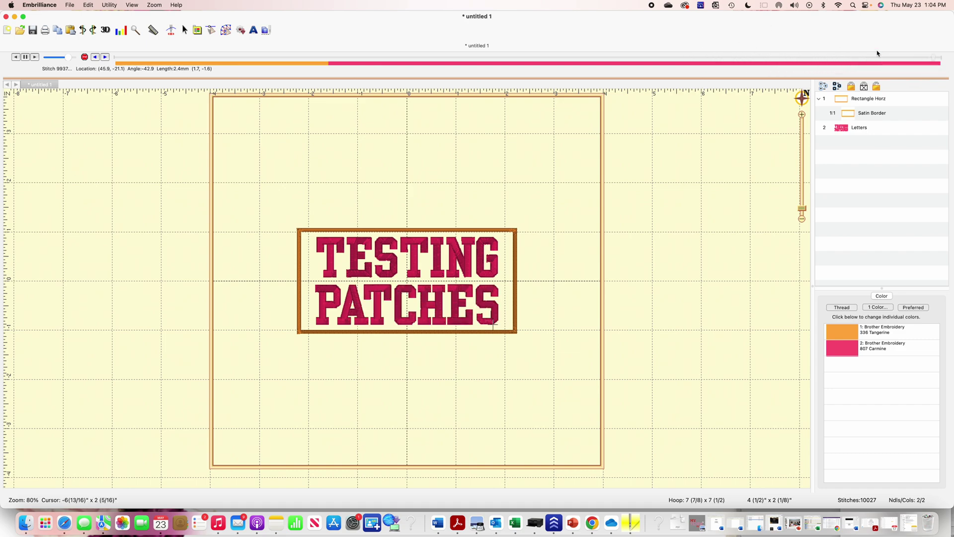
# Step: Try to select the rectangle border and the lettering together and group them
pyautogui.click(111, 5)
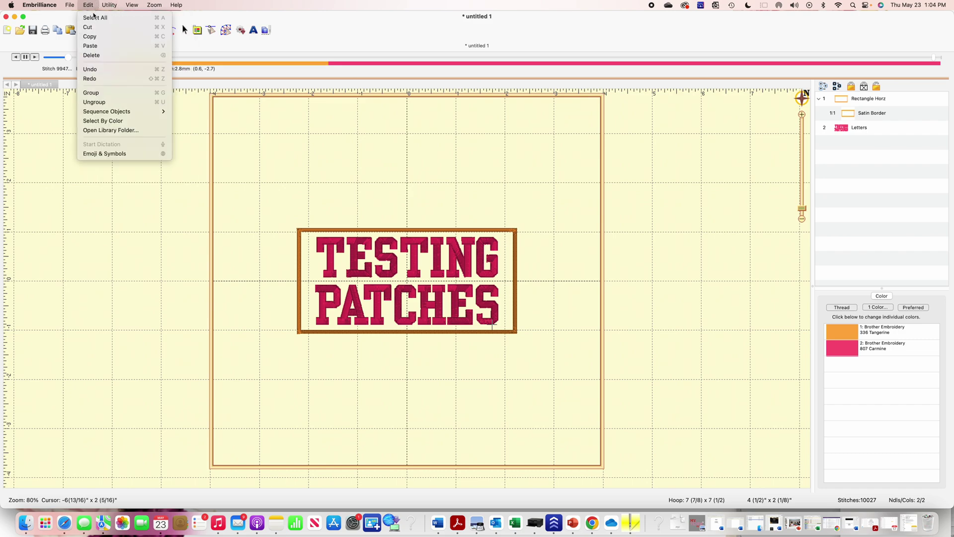
pyautogui.click(94, 18)
pyautogui.click(88, 5)
pyautogui.click(92, 93)
pyautogui.click(377, 185)
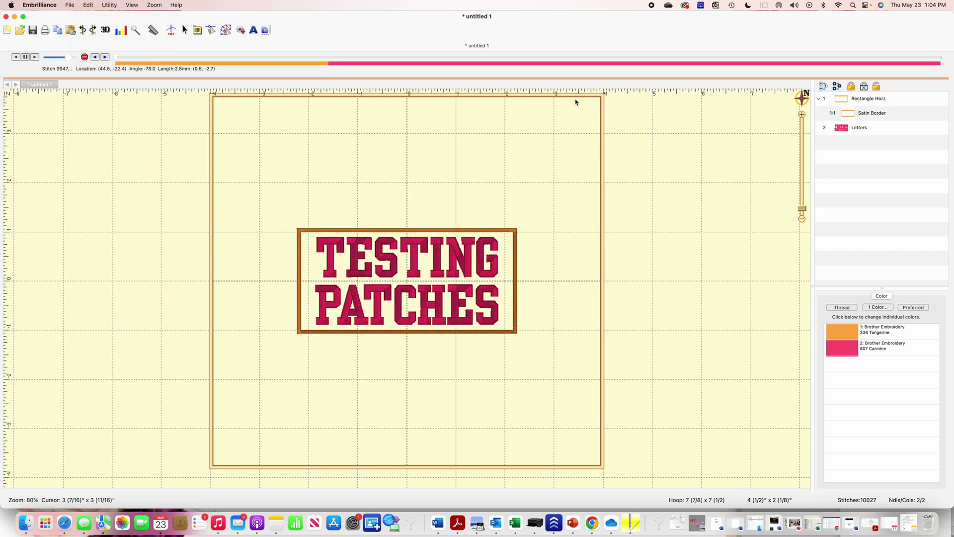